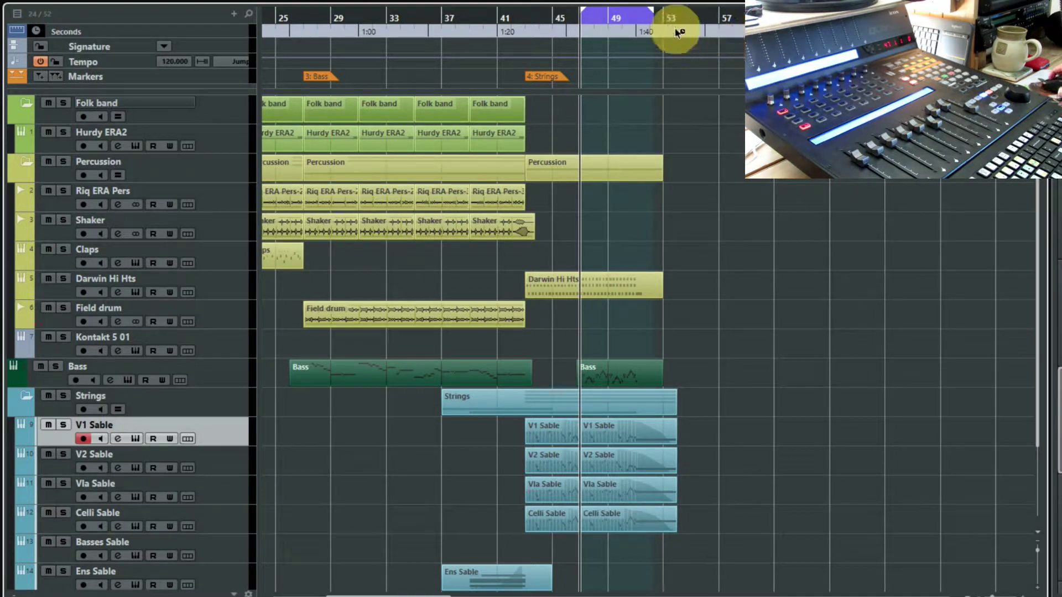
Step: Audition V1 Sable's Legato, Long, Staccato, Pizzicato and Tremolo articulations, ending on Spiccato, then close the instrument
{"action": "left_click", "coordinate": [230, 430]}
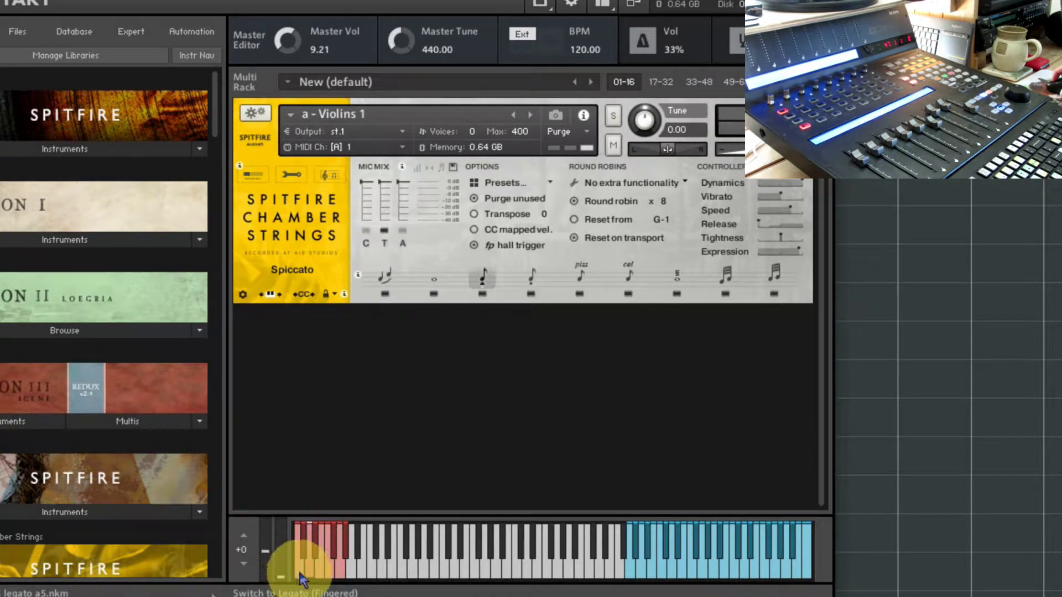
{"action": "left_click", "coordinate": [298, 577]}
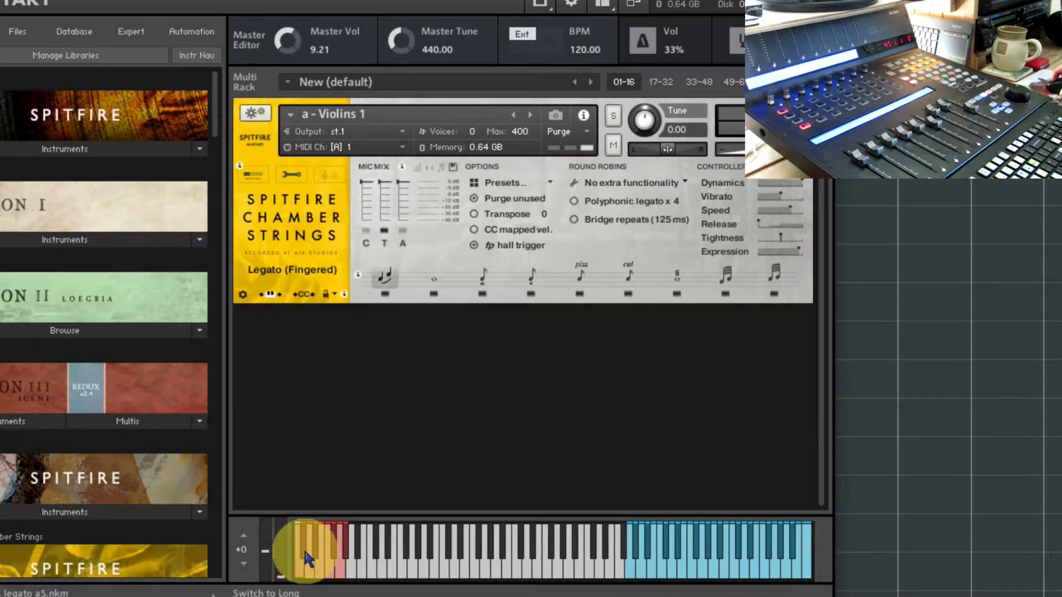
{"action": "left_click", "coordinate": [308, 563]}
{"action": "left_click", "coordinate": [311, 562]}
{"action": "left_click", "coordinate": [313, 564]}
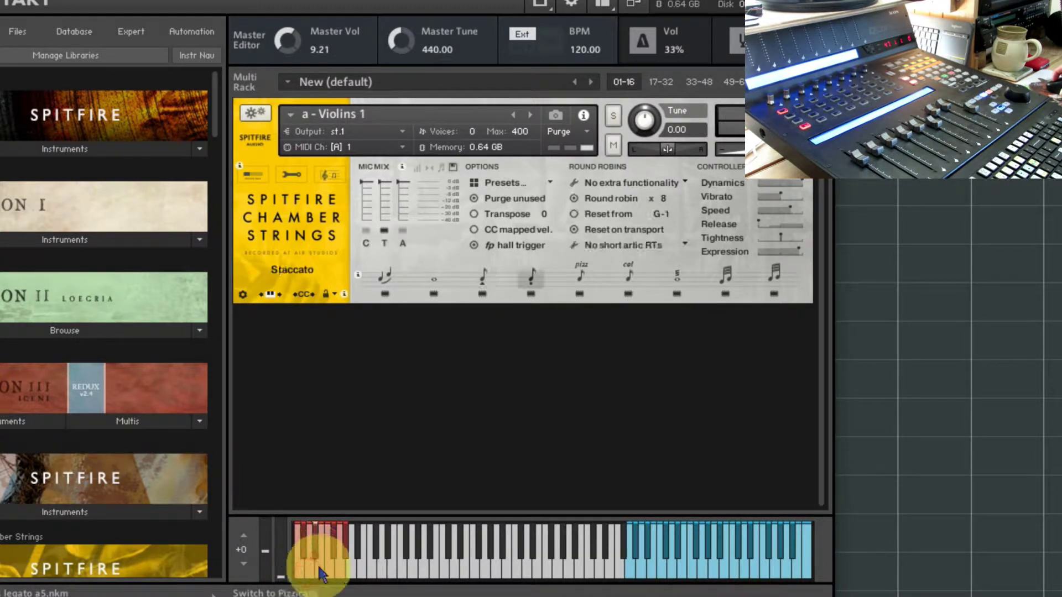
{"action": "left_click", "coordinate": [326, 574]}
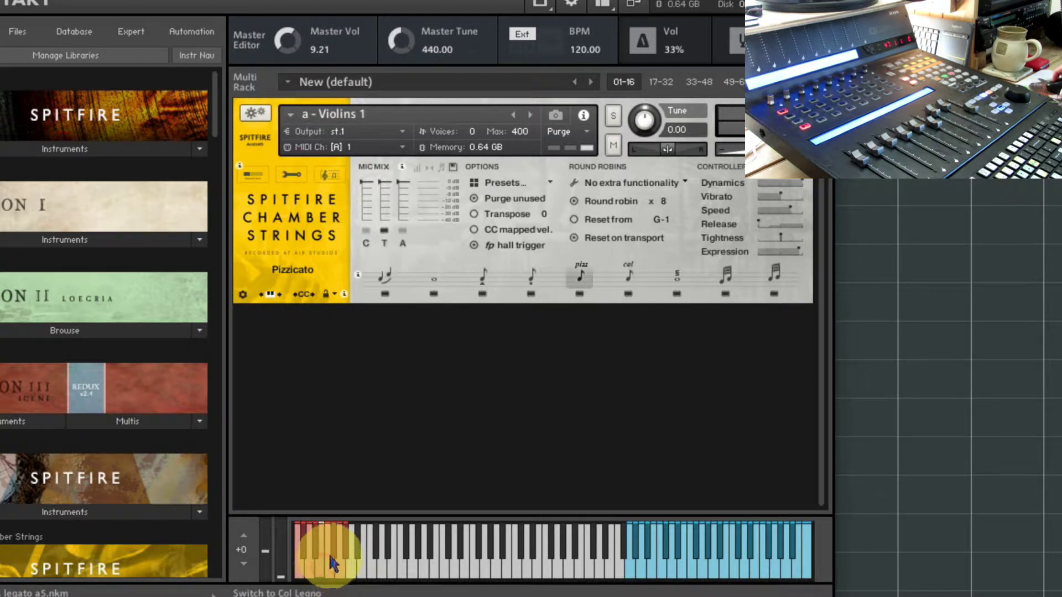
{"action": "left_click", "coordinate": [336, 560]}
{"action": "left_click", "coordinate": [309, 564]}
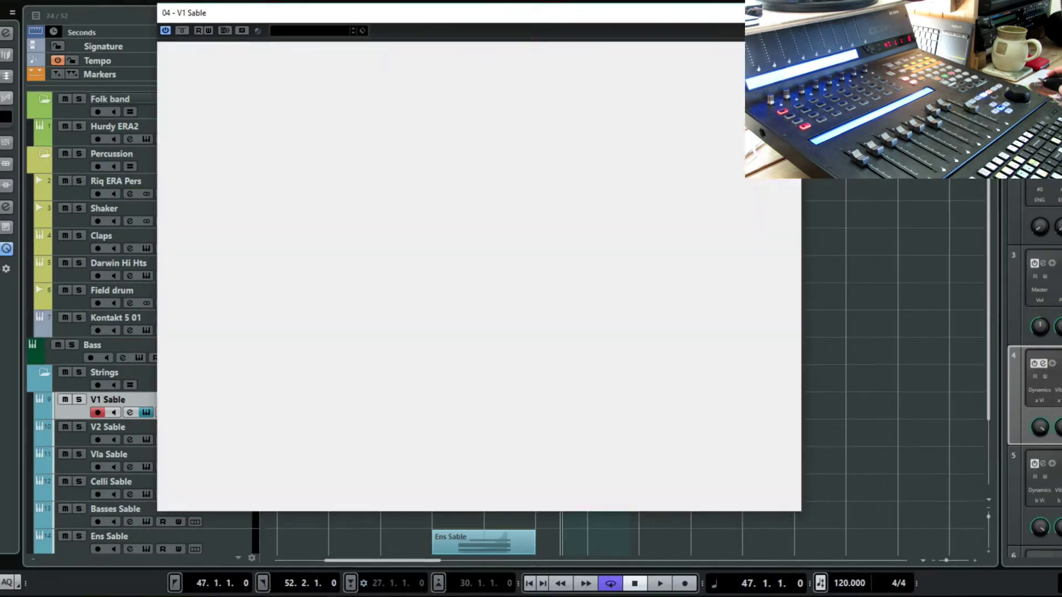
{"action": "left_click", "coordinate": [738, 208]}
Step: Draw a short C#-2 keyswitch note at bar 47 in the second V1 Sable part
{"action": "left_click", "coordinate": [605, 412]}
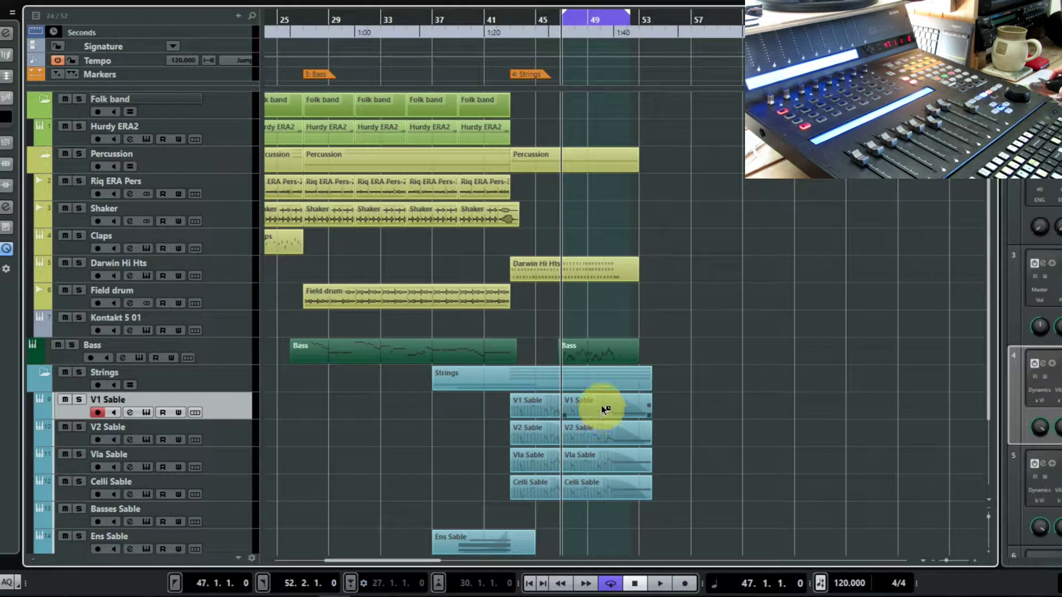
{"action": "double_click", "coordinate": [605, 412]}
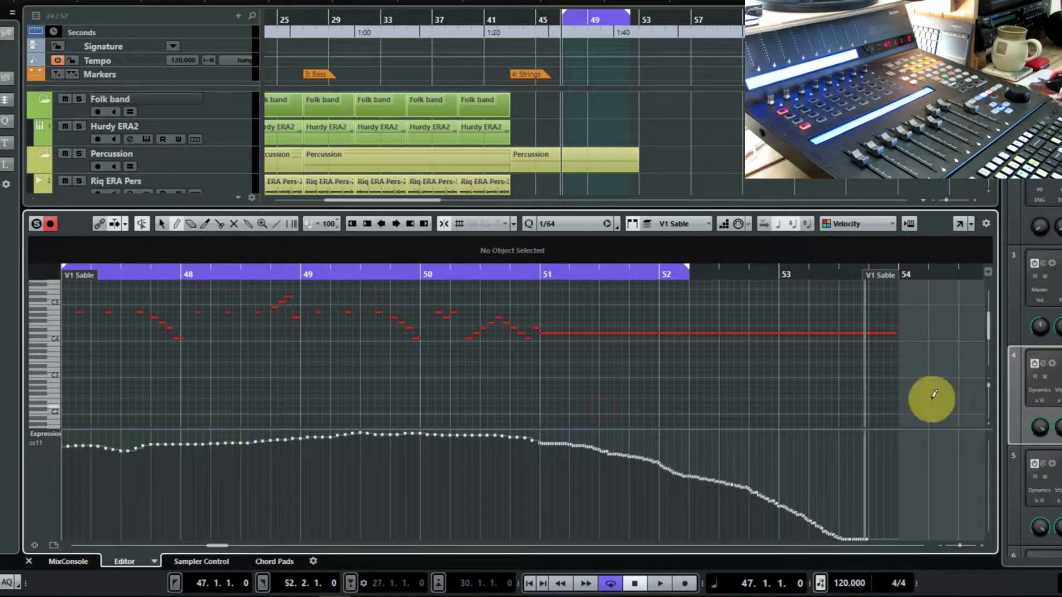
{"action": "left_click_drag", "start_coordinate": [991, 326], "coordinate": [991, 360]}
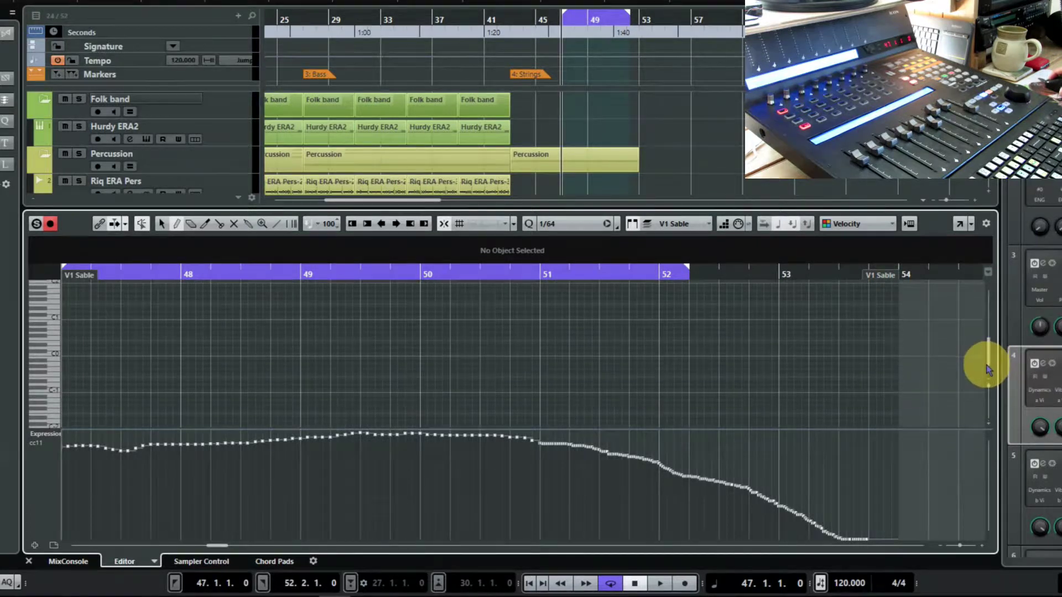
{"action": "left_click", "coordinate": [65, 421]}
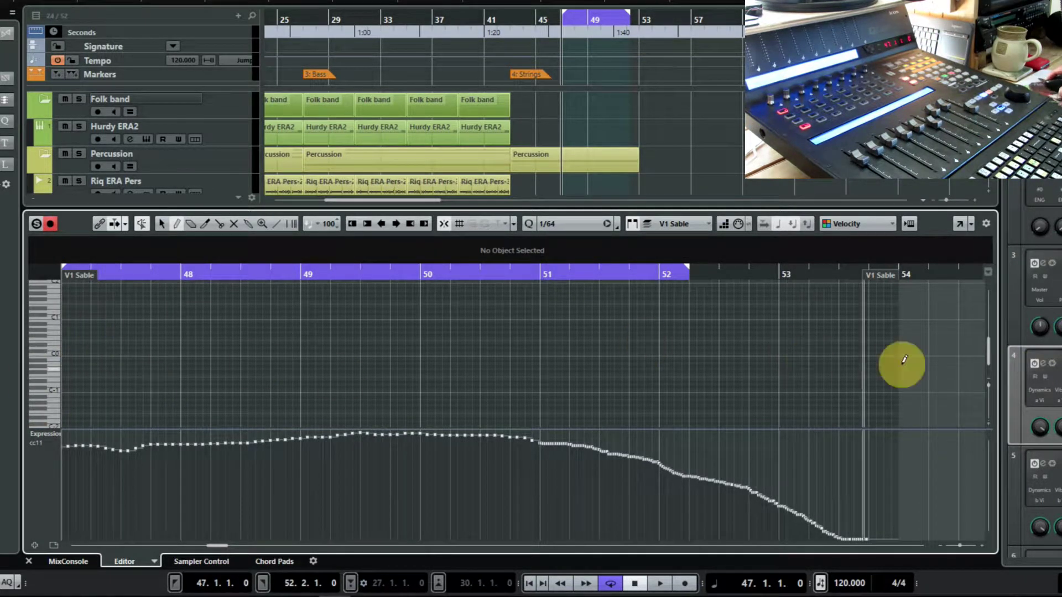
{"action": "mouse_move", "coordinate": [989, 350]}
{"action": "left_mouse_down"}
{"action": "mouse_move", "coordinate": [990, 317]}
{"action": "mouse_move", "coordinate": [990, 331]}
{"action": "left_mouse_up"}
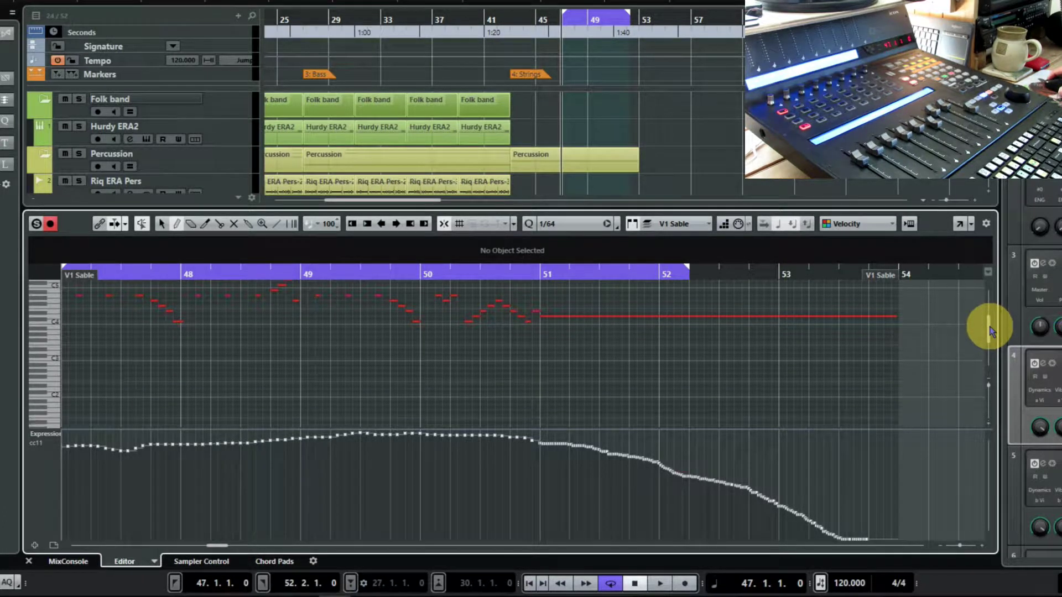
{"action": "left_click_drag", "start_coordinate": [990, 330], "coordinate": [993, 323]}
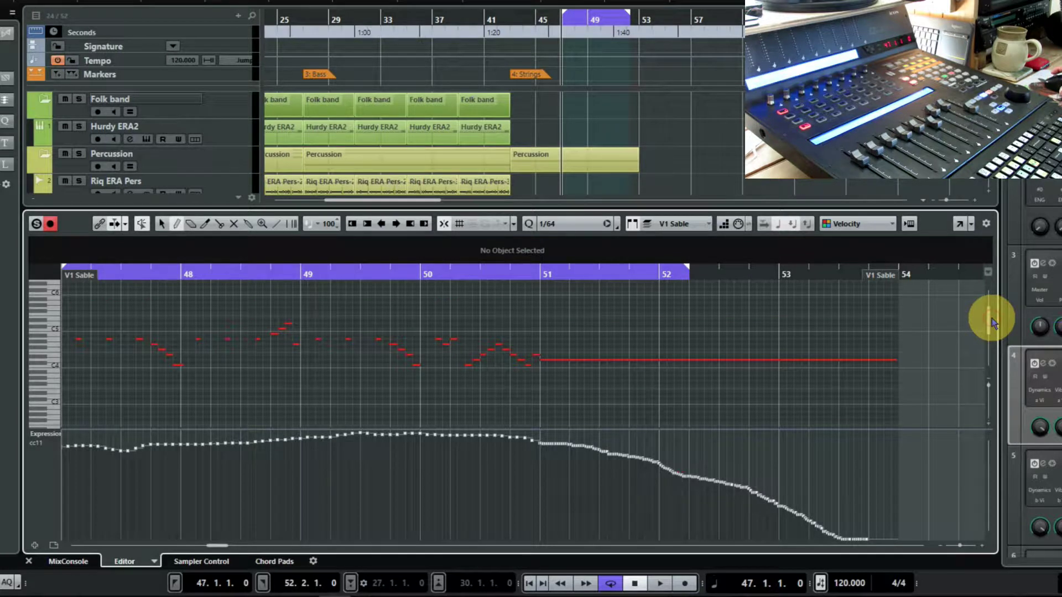
{"action": "left_click_drag", "start_coordinate": [992, 324], "coordinate": [993, 324]}
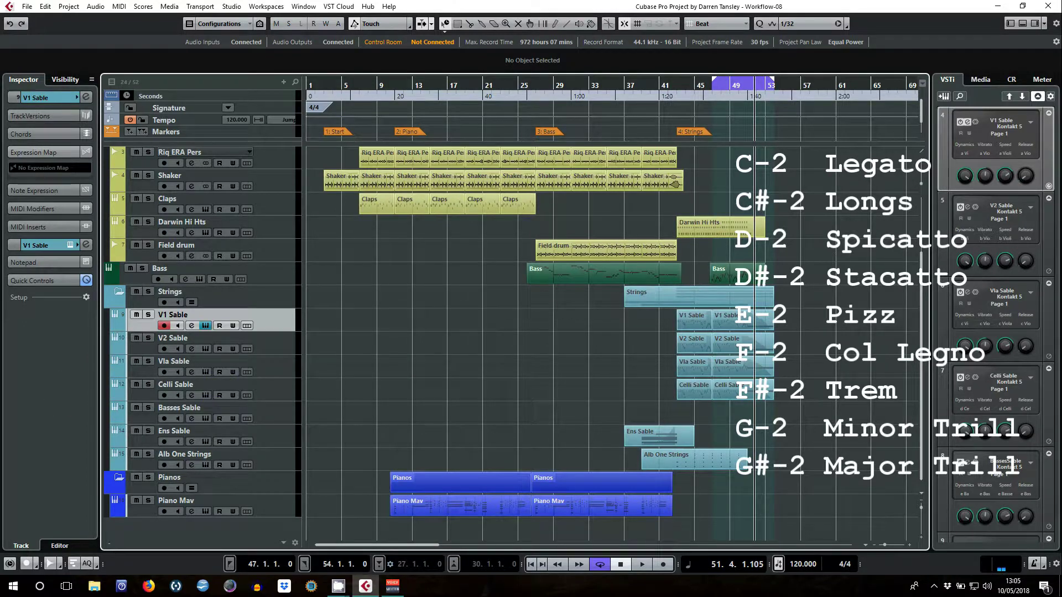
{"action": "left_click", "coordinate": [205, 325]}
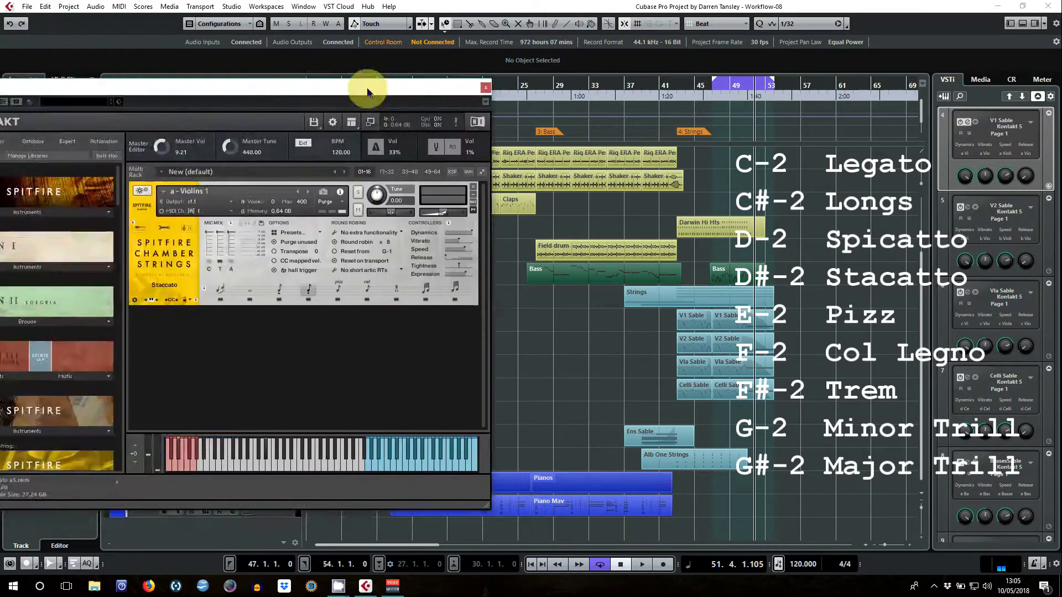
{"action": "left_click_drag", "start_coordinate": [368, 87], "coordinate": [492, 118]}
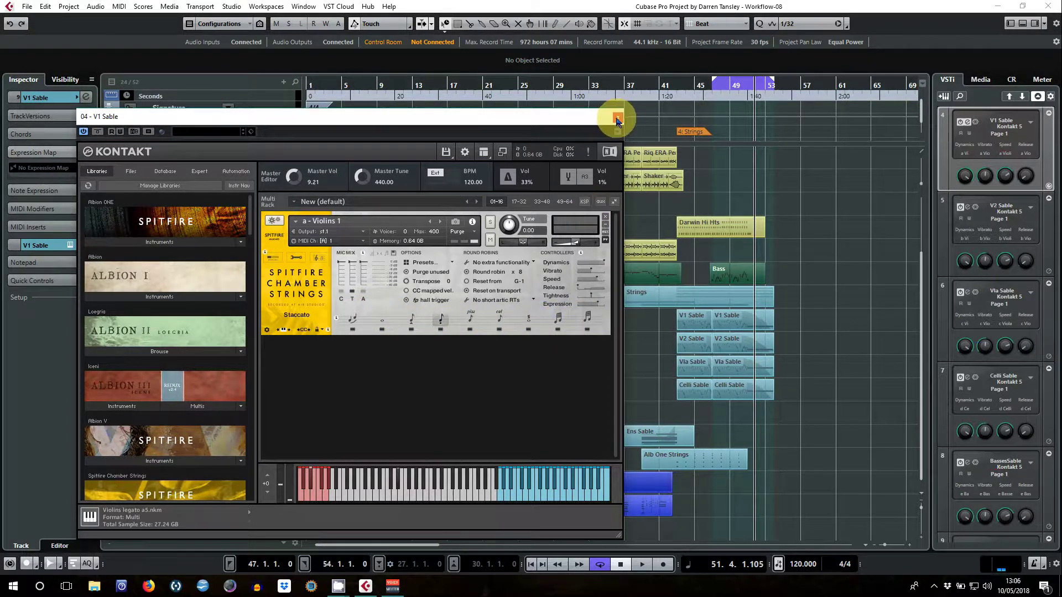
{"action": "left_click_drag", "start_coordinate": [549, 114], "coordinate": [0, 158]}
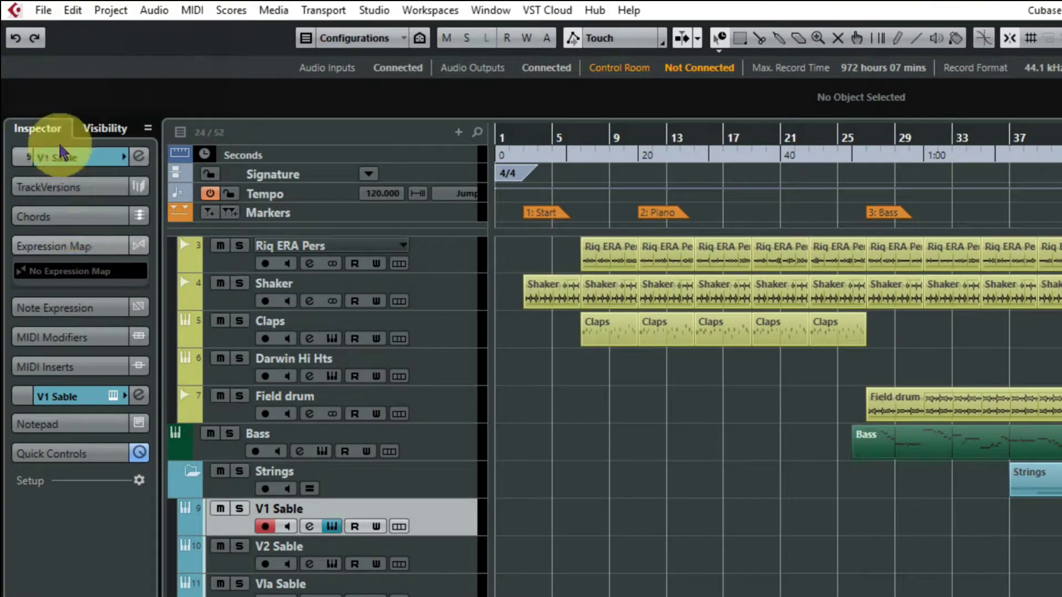
{"action": "left_click", "coordinate": [82, 271]}
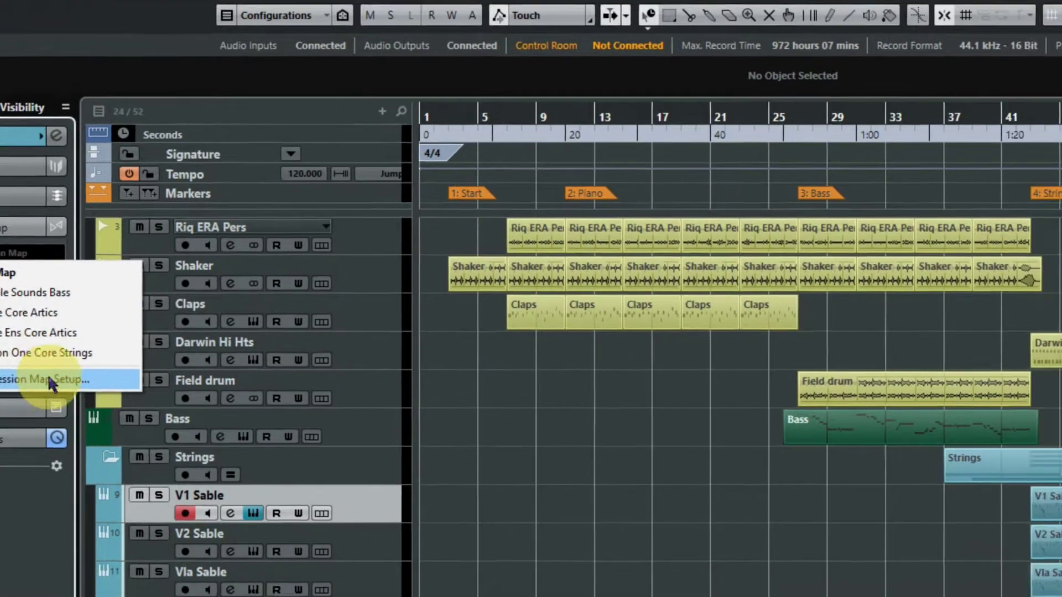
Step: In Expression Map Setup, add a new expression map and rename it from Untitled to 'Sable Q'
{"action": "left_click", "coordinate": [91, 396]}
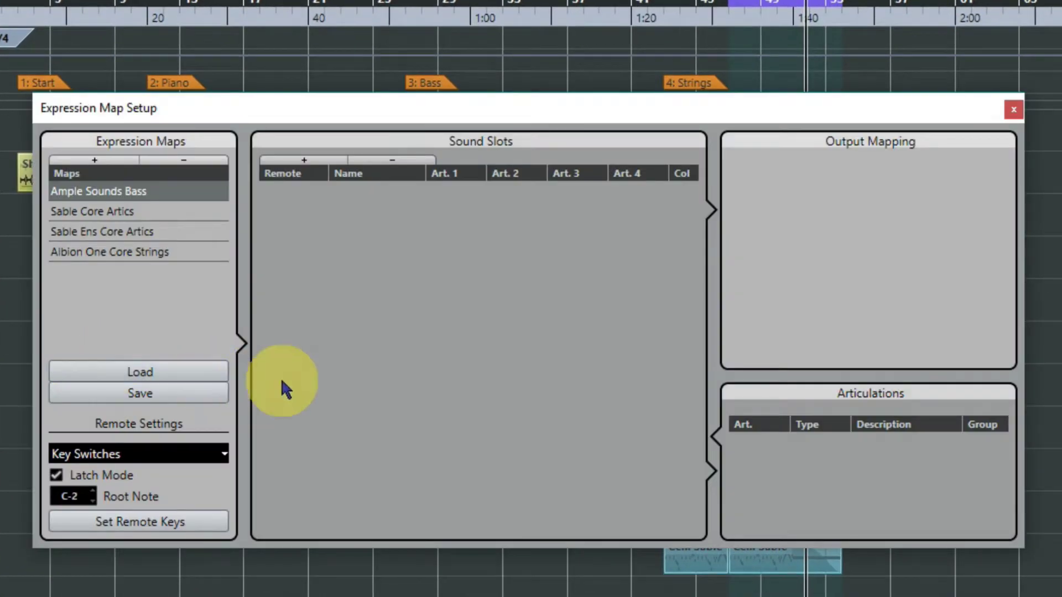
{"action": "left_click", "coordinate": [94, 161]}
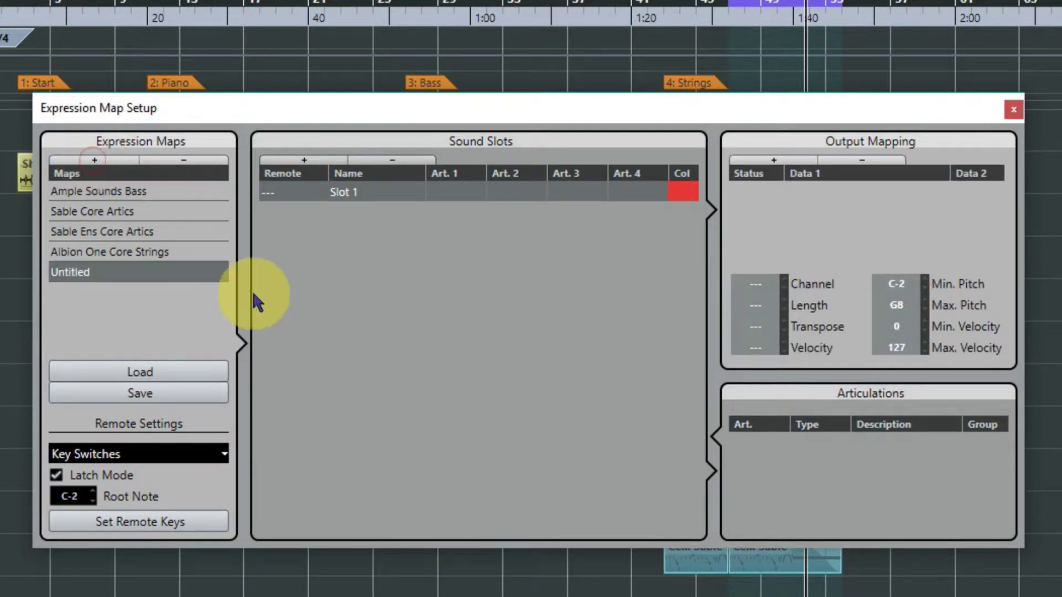
{"action": "double_click", "coordinate": [100, 275]}
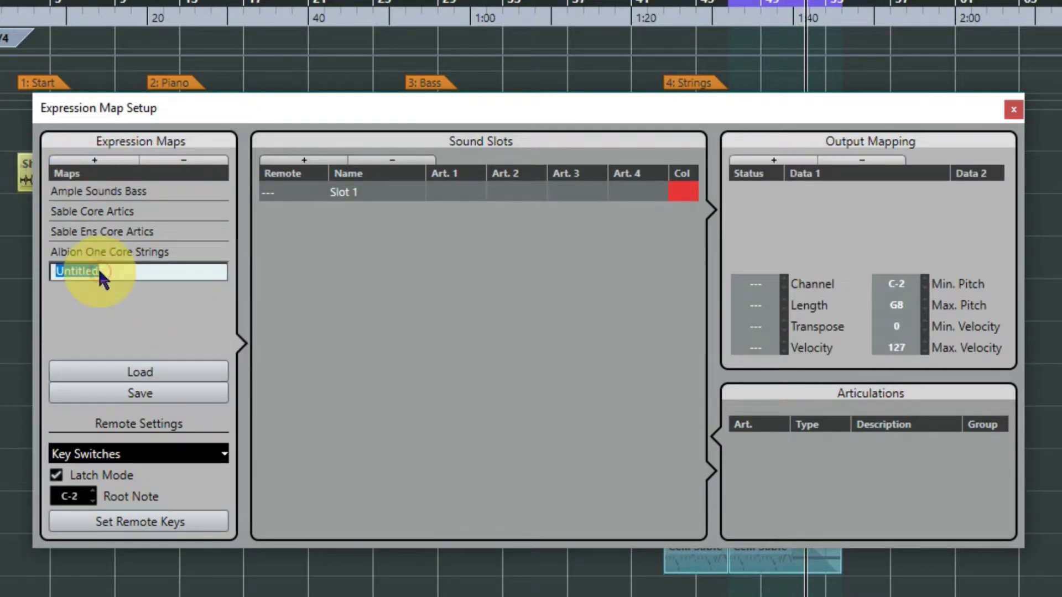
{"action": "type", "text": "Sable Q"}
{"action": "left_click", "coordinate": [315, 294]}
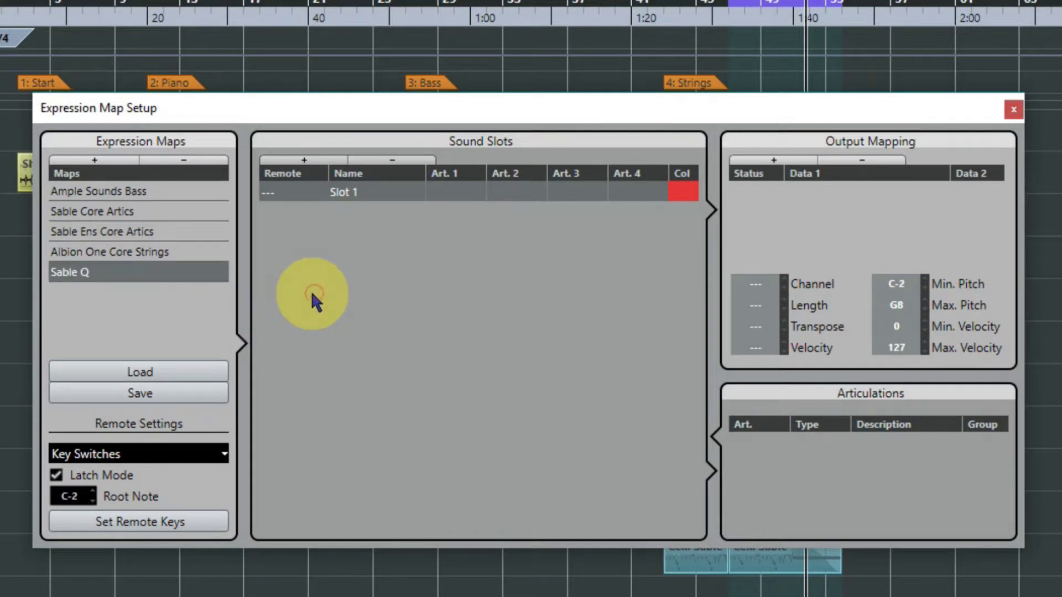
Step: Add sound slots to Sable Q until it holds nine, Slot 1 to Slot 9
{"action": "left_click", "coordinate": [311, 161]}
{"action": "left_click", "coordinate": [312, 162]}
{"action": "left_click", "coordinate": [313, 163]}
{"action": "left_click", "coordinate": [312, 162]}
{"action": "left_click", "coordinate": [312, 162]}
{"action": "left_click", "coordinate": [312, 162]}
{"action": "left_click", "coordinate": [312, 162]}
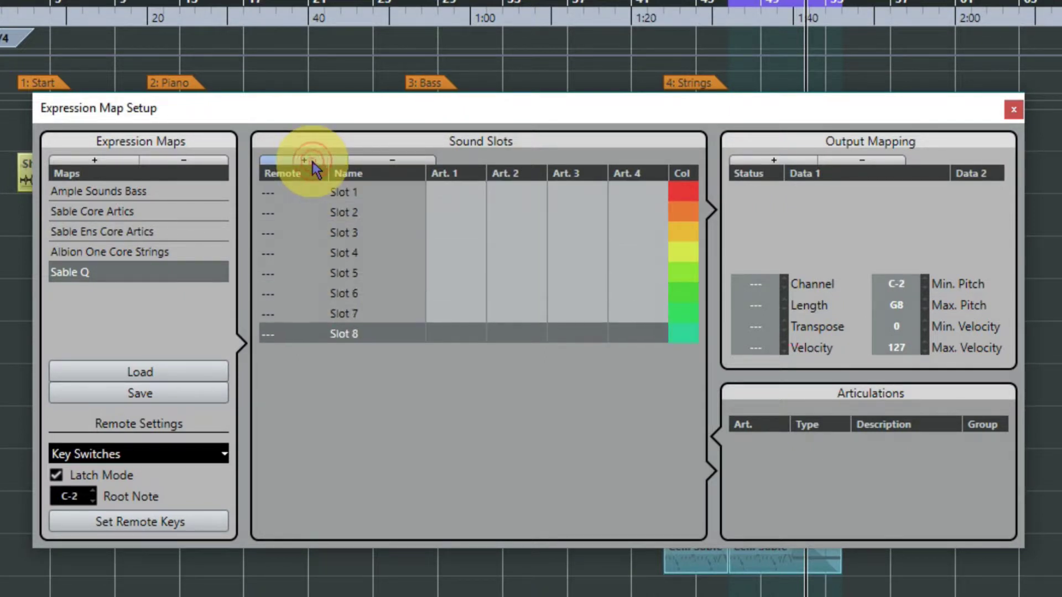
{"action": "left_click", "coordinate": [312, 162]}
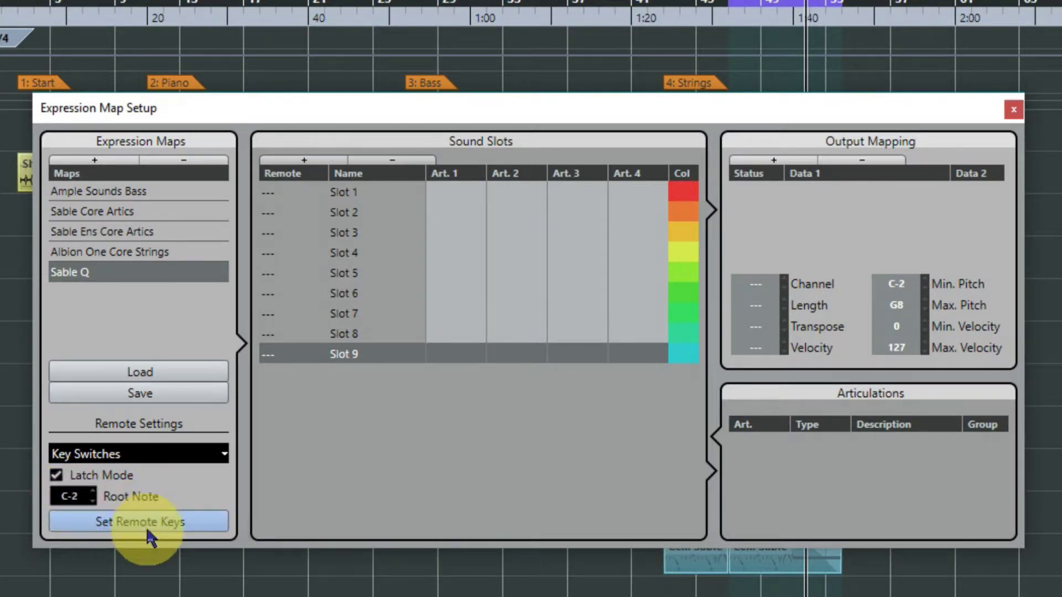
Step: Set remote keys with Start Key C-2 and Chromatic mapping, giving Slots 1–9 C-2 through G#-2
{"action": "left_click", "coordinate": [146, 523]}
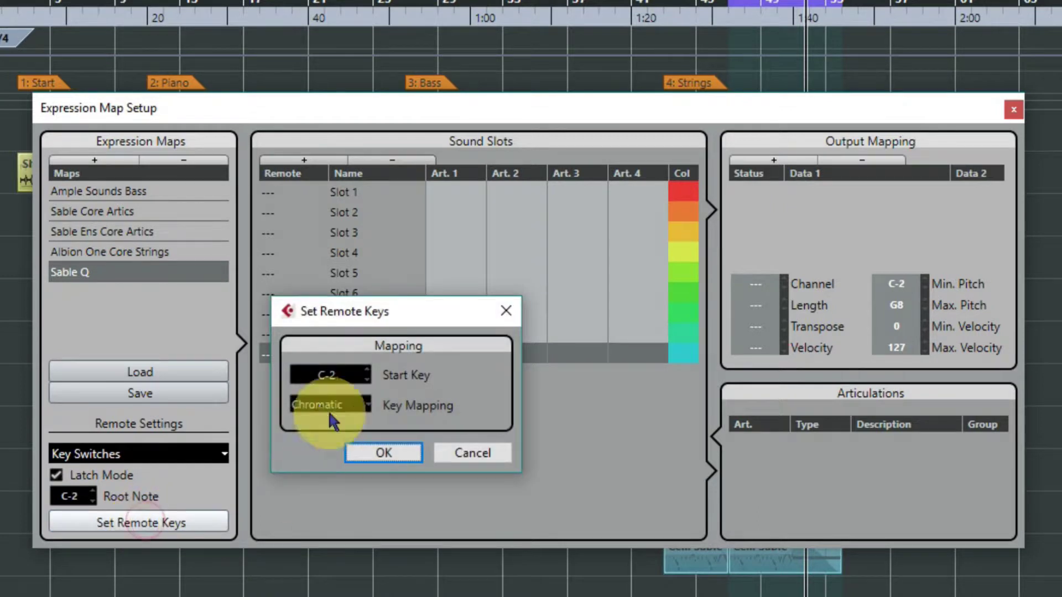
{"action": "left_click", "coordinate": [365, 405]}
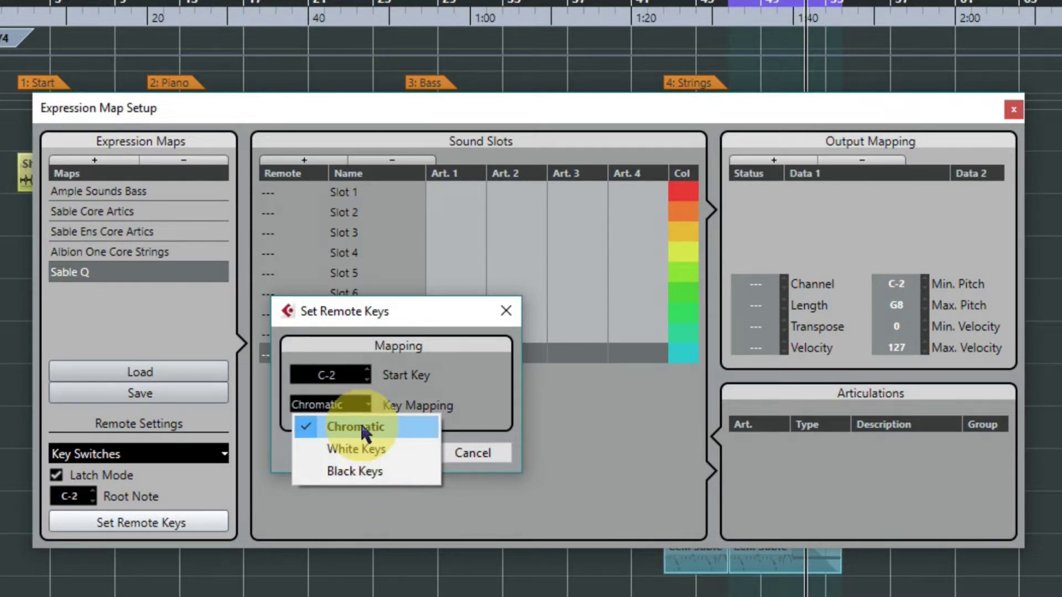
{"action": "left_click", "coordinate": [362, 426]}
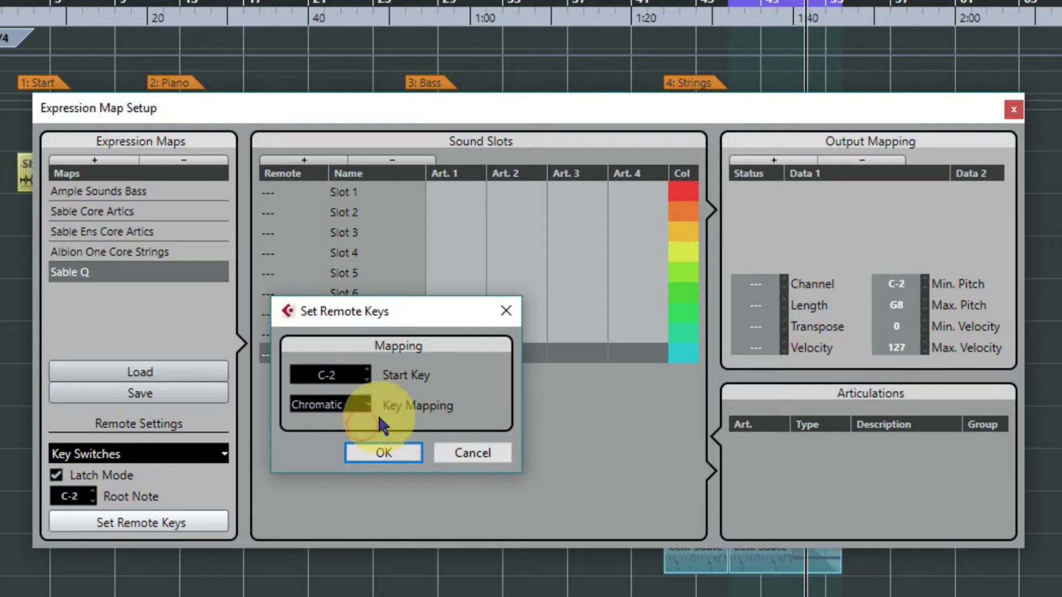
{"action": "left_click", "coordinate": [385, 449]}
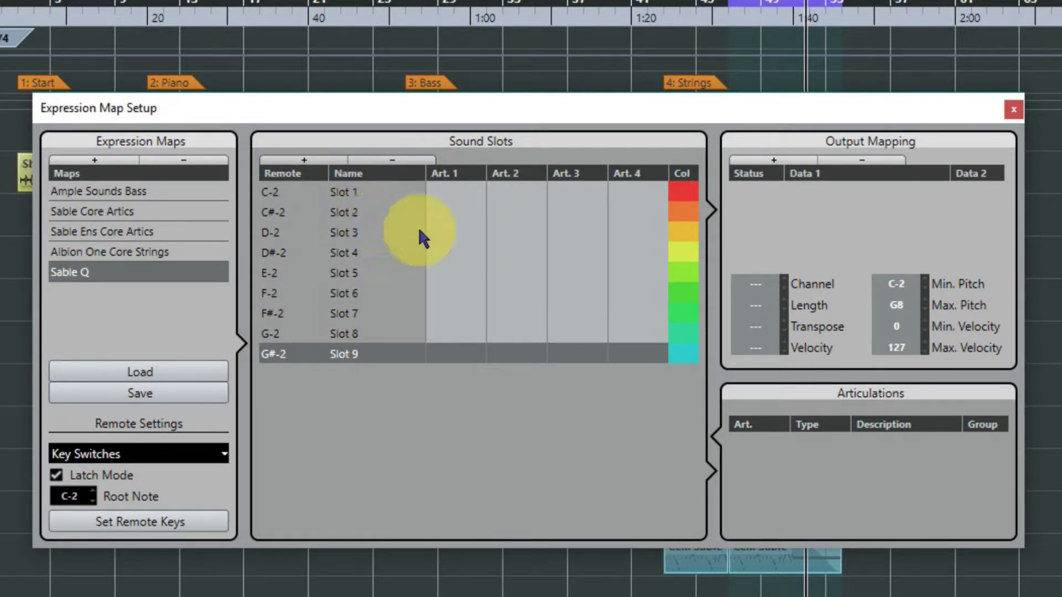
Step: Rename the first three sound slots Legato, Longs and Spicatto
{"action": "left_click", "coordinate": [357, 194]}
{"action": "left_click", "coordinate": [358, 194]}
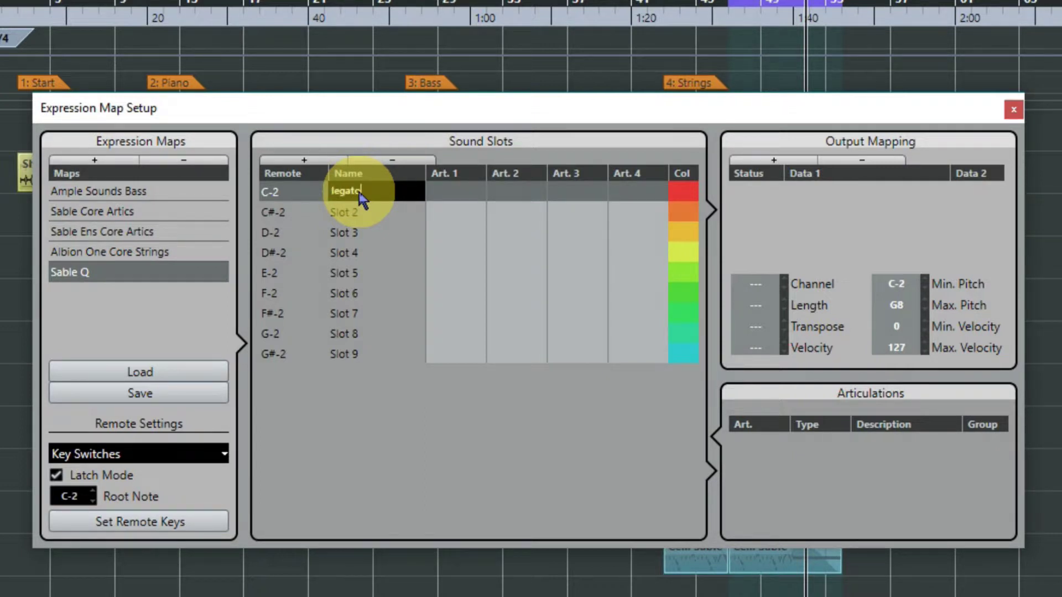
{"action": "key", "text": "Return"}
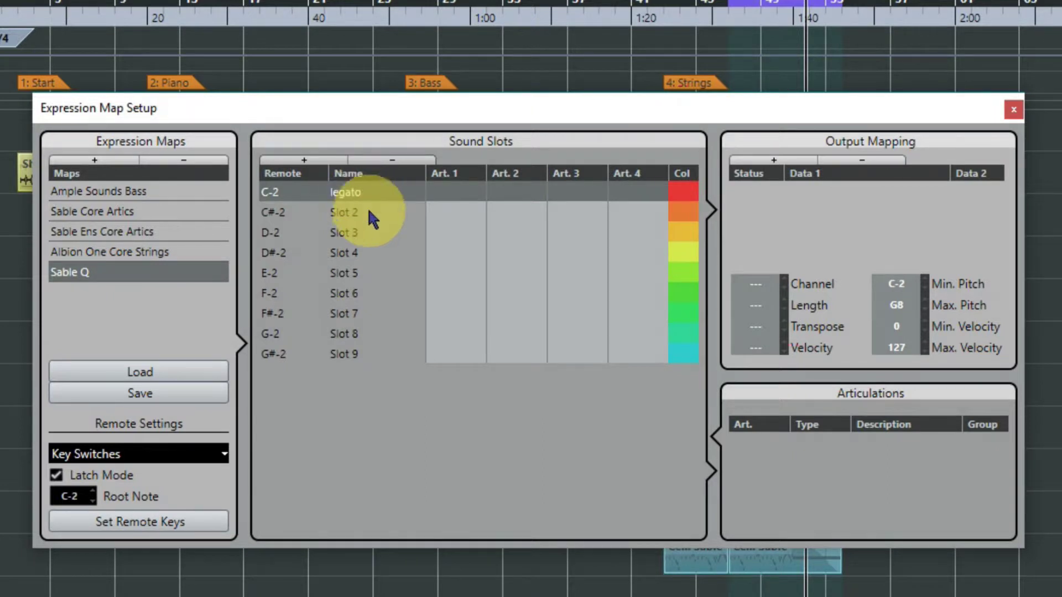
{"action": "double_click", "coordinate": [366, 214]}
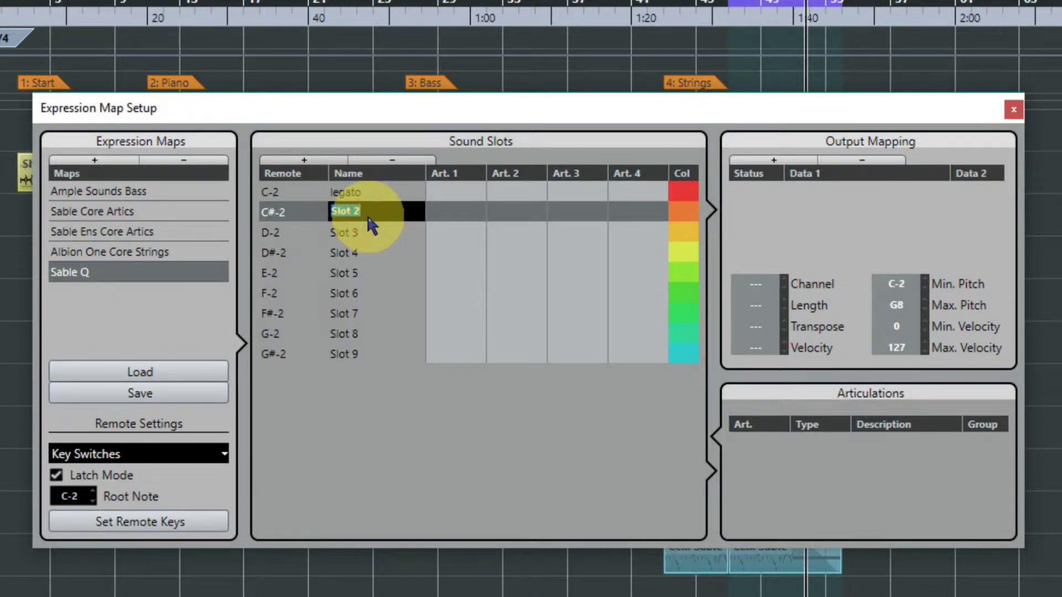
{"action": "type", "text": "longs"}
{"action": "double_click", "coordinate": [366, 235]}
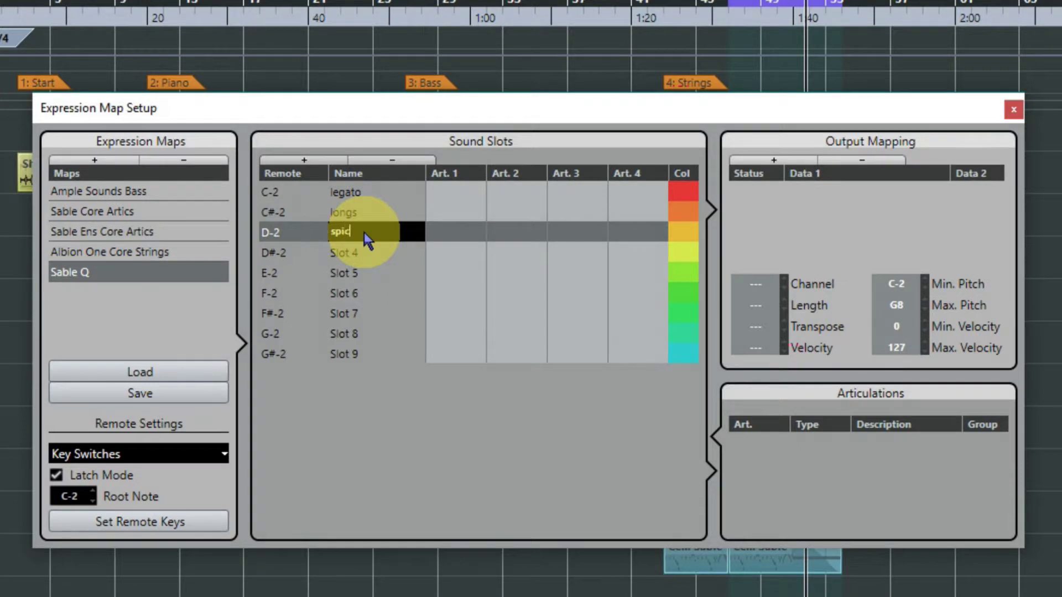
{"action": "type", "text": "spicatto"}
{"action": "key", "text": "Return"}
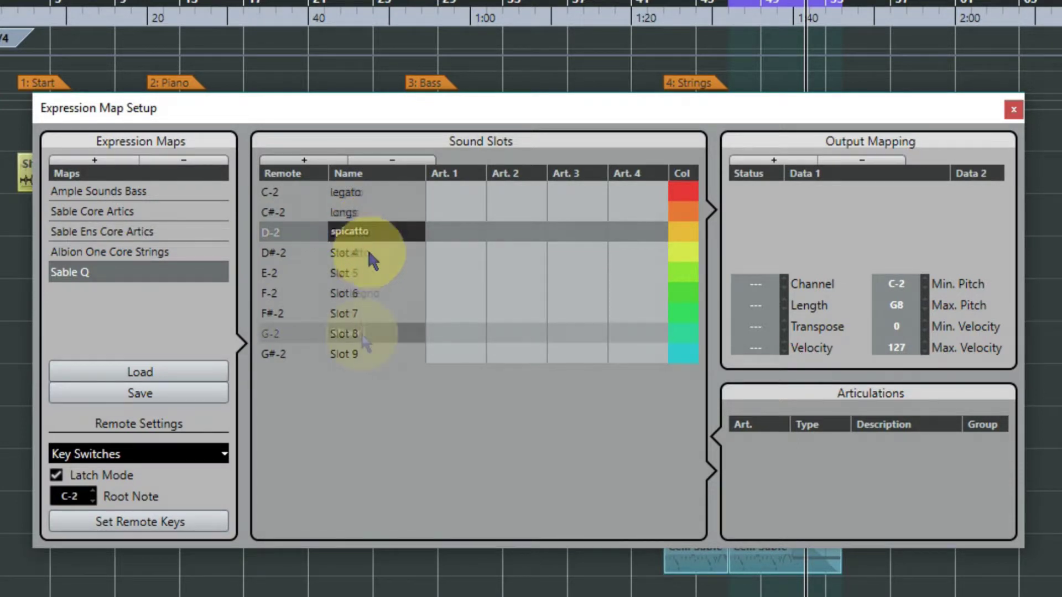
Step: Finish naming the remaining slots, ending with Minor Trill and Major Trill
{"action": "type", "text": "ill"}
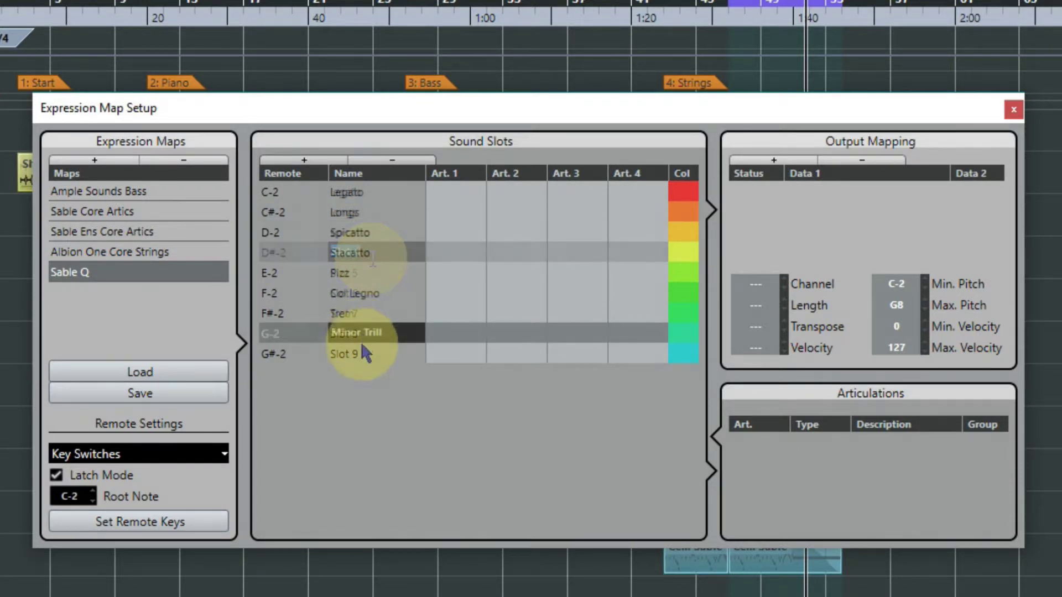
{"action": "double_click", "coordinate": [360, 347]}
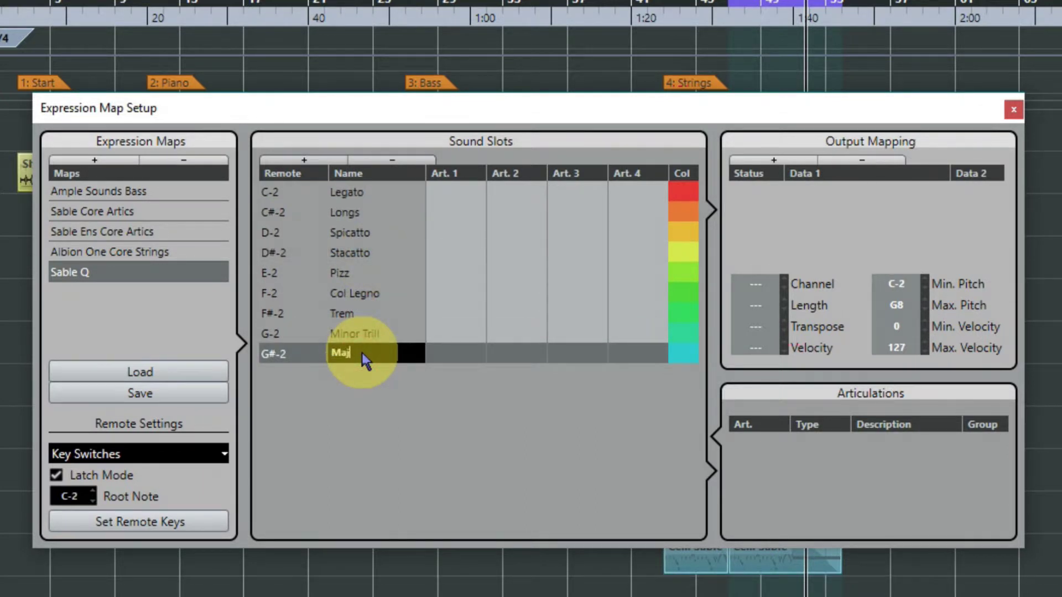
{"action": "type", "text": "Major Trill"}
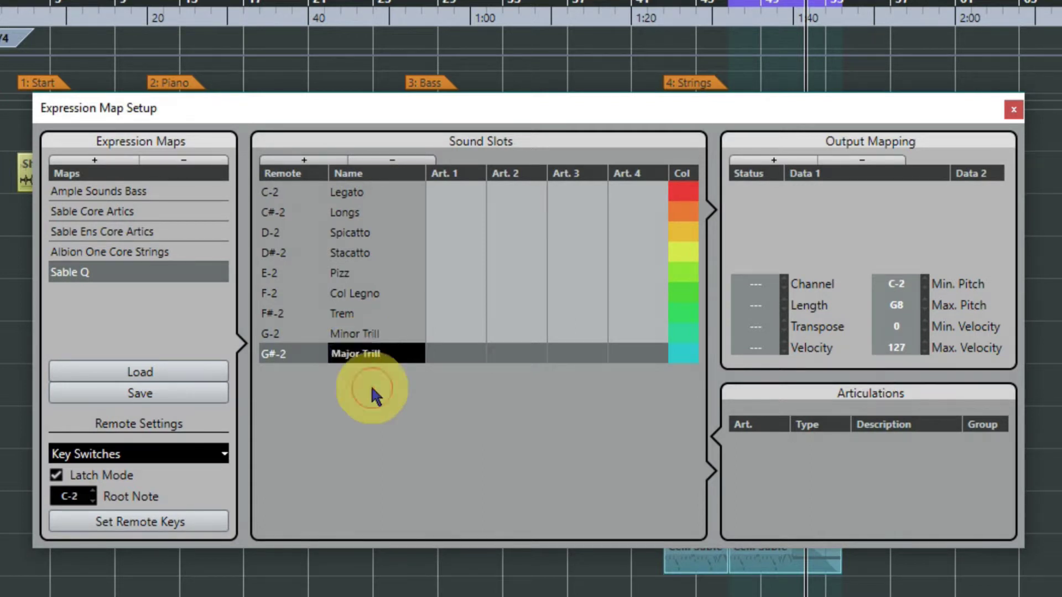
{"action": "key", "text": "Return"}
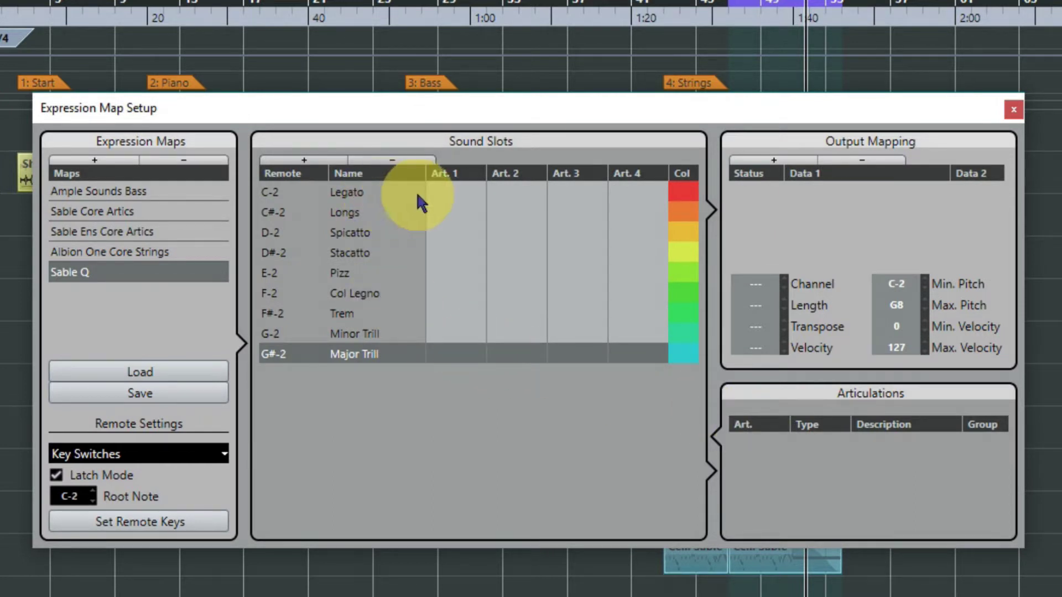
Step: Add a custom text articulation named Legato to the Legato slot
{"action": "left_click", "coordinate": [461, 192]}
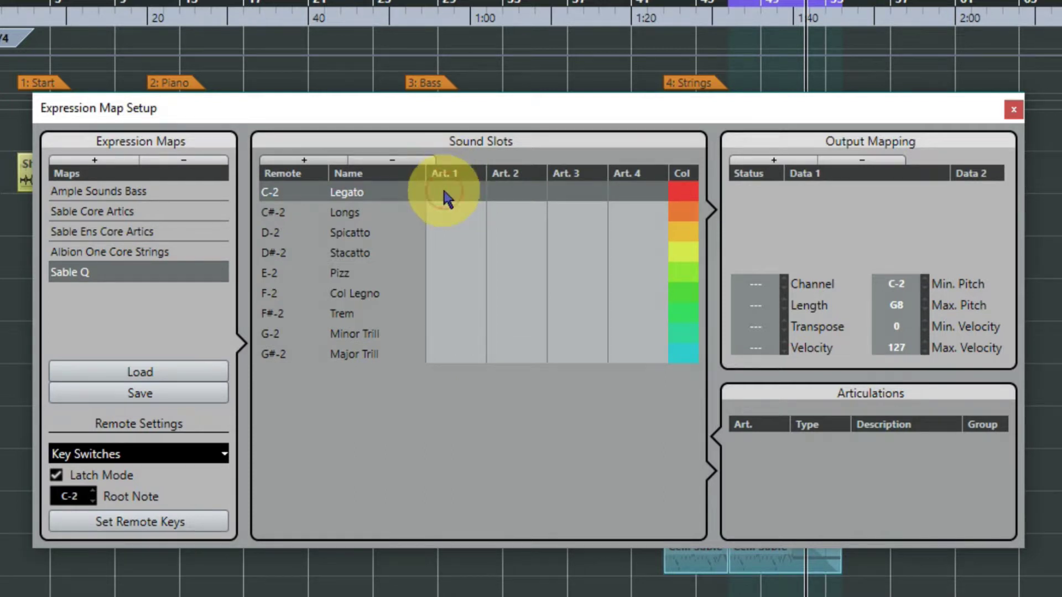
{"action": "left_click", "coordinate": [444, 192]}
{"action": "mouse_move", "coordinate": [527, 216]}
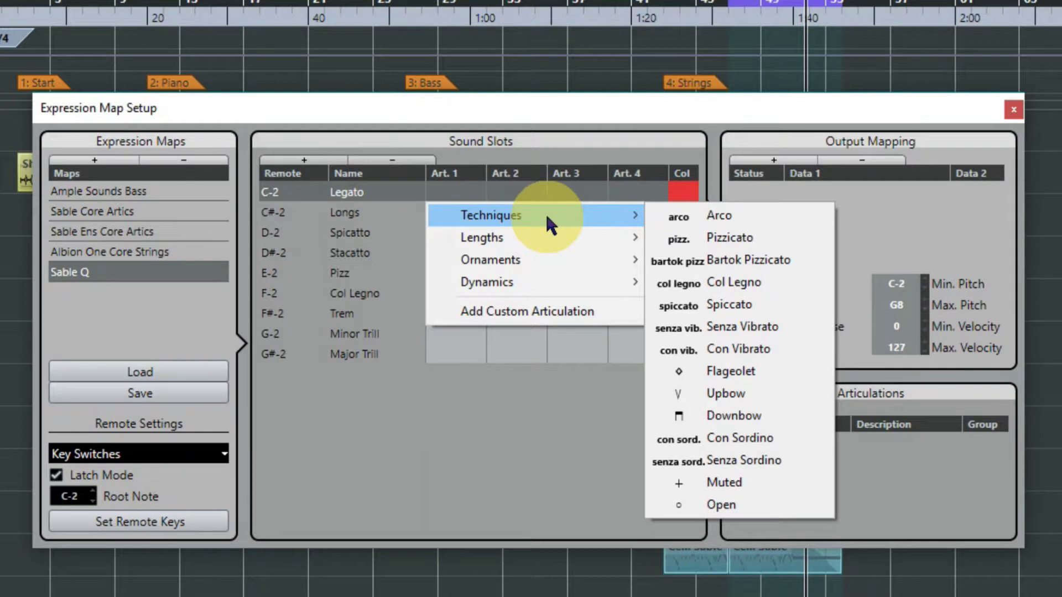
{"action": "mouse_move", "coordinate": [555, 228]}
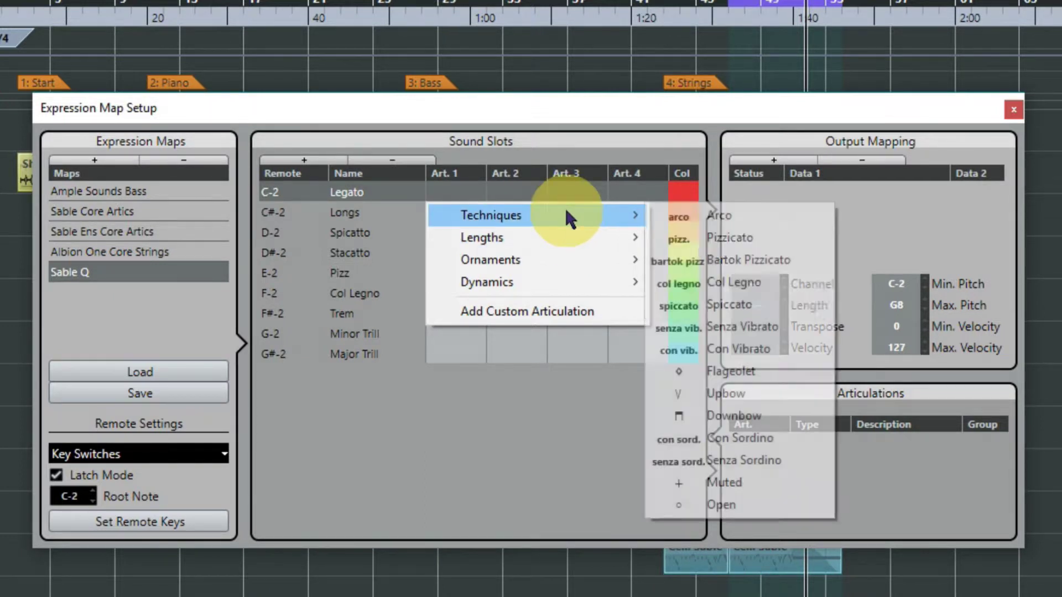
{"action": "mouse_move", "coordinate": [569, 257]}
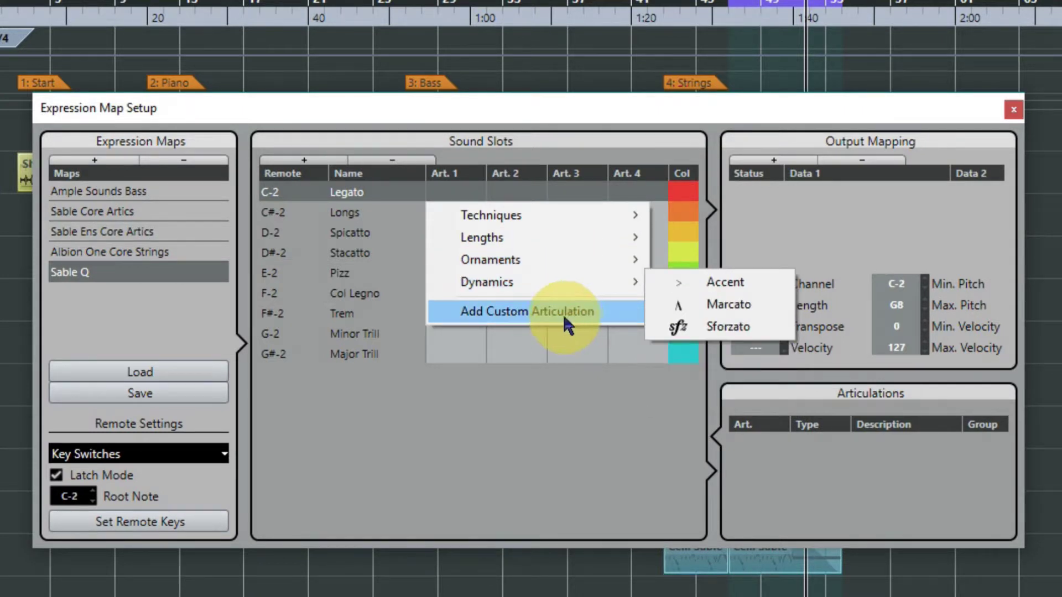
{"action": "left_click", "coordinate": [541, 312]}
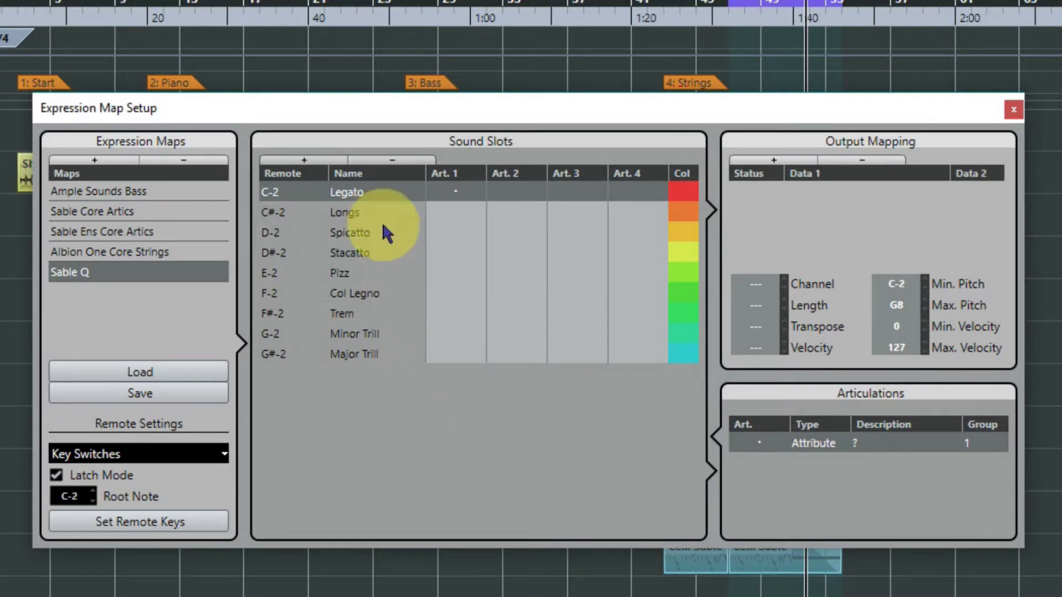
{"action": "double_click", "coordinate": [369, 194]}
{"action": "key", "text": "ctrl+c"}
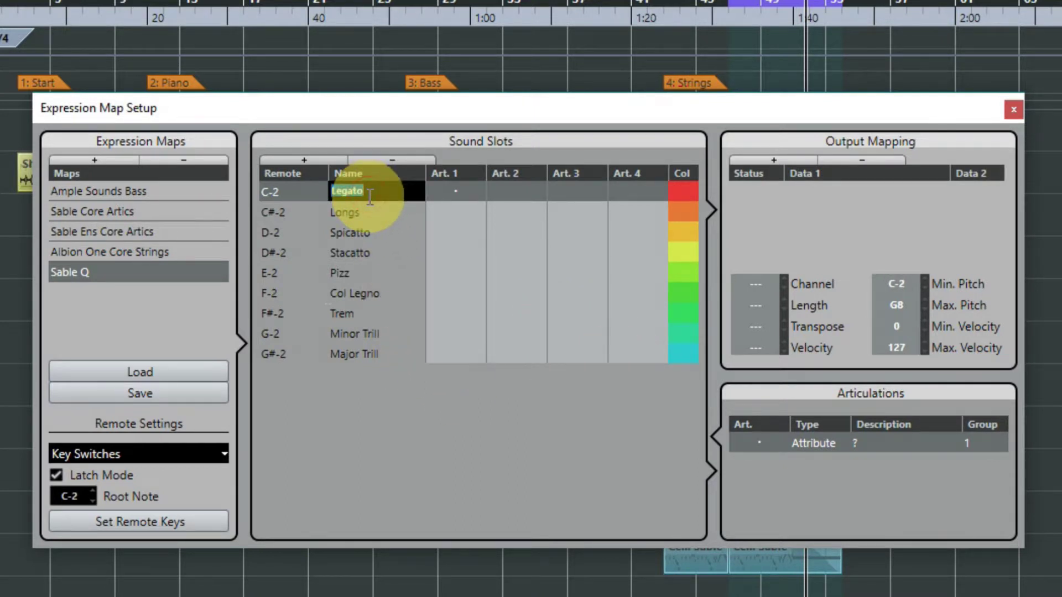
{"action": "left_click", "coordinate": [760, 444]}
{"action": "left_click", "coordinate": [776, 469]}
{"action": "key", "text": "ctrl+v"}
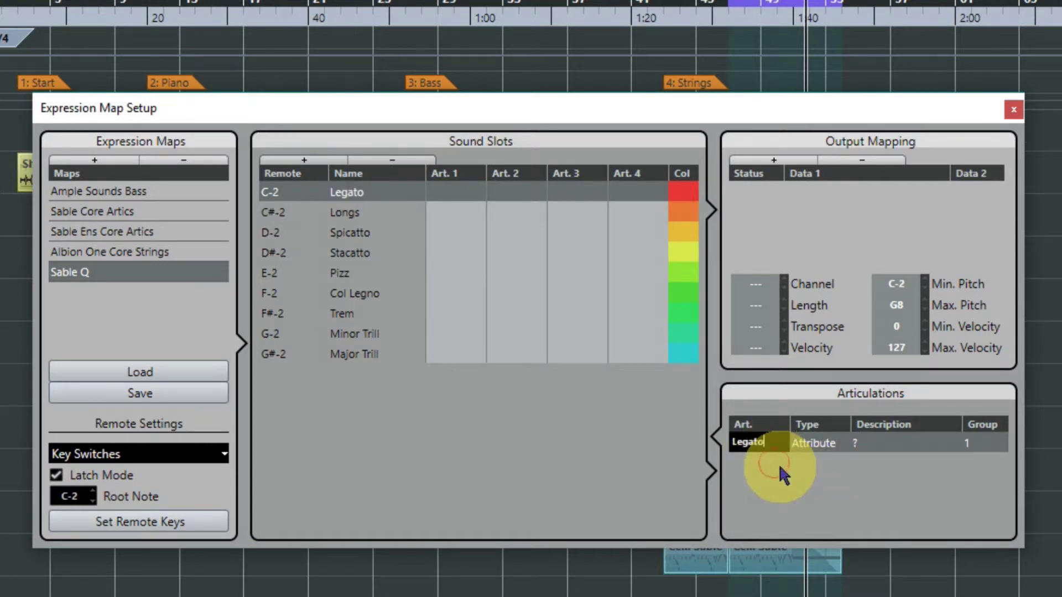
{"action": "left_click", "coordinate": [365, 213]}
Step: Add a custom text articulation named Longs to the Longs slot
{"action": "left_click", "coordinate": [366, 212]}
{"action": "key", "text": "ctrl+c"}
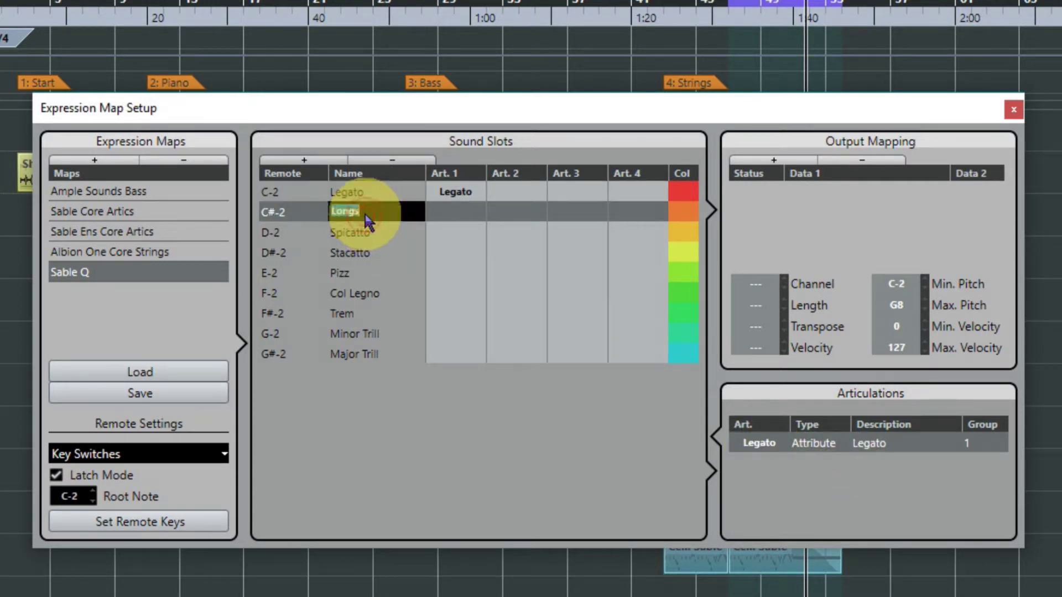
{"action": "left_click", "coordinate": [448, 222]}
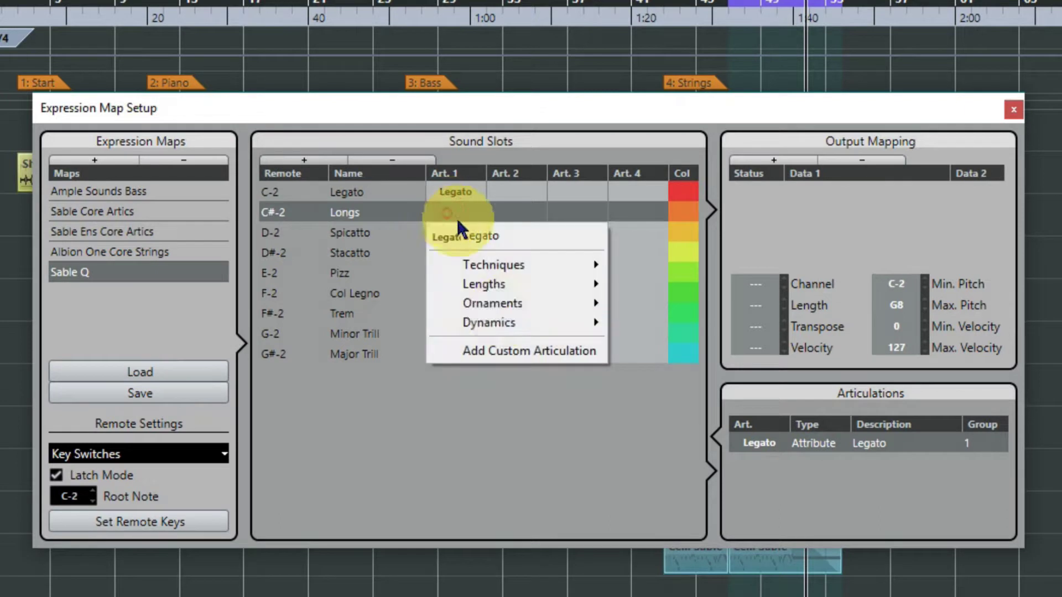
{"action": "left_click", "coordinate": [518, 348]}
{"action": "left_click", "coordinate": [763, 469]}
{"action": "left_click", "coordinate": [770, 485]}
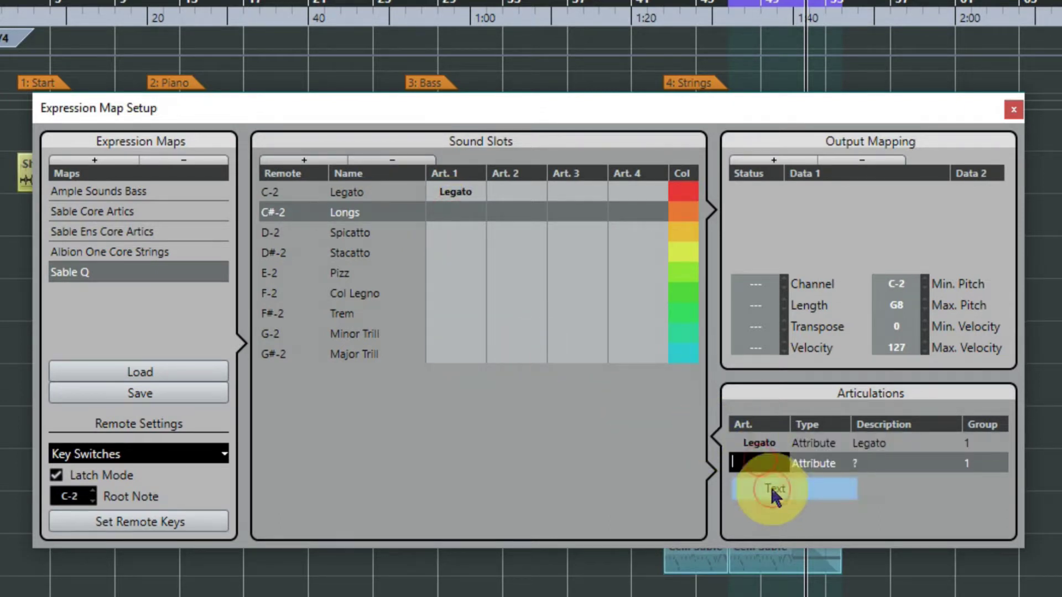
{"action": "key", "text": "ctrl+v"}
{"action": "key", "text": "Return"}
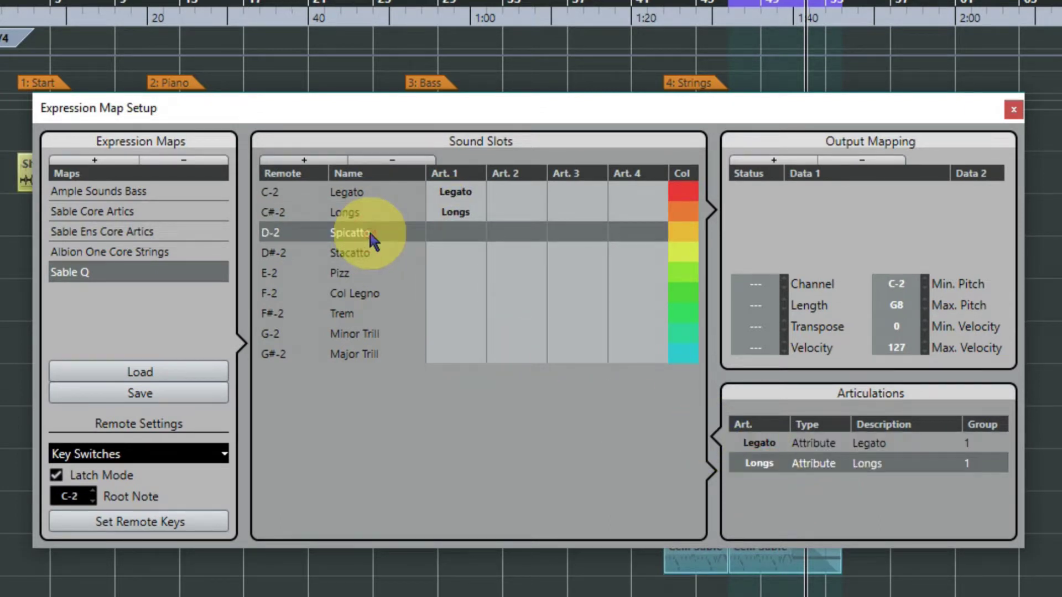
Step: Add custom text articulations for the Spicatto slot and the Major Trill slot
{"action": "left_click", "coordinate": [451, 231]}
{"action": "left_click", "coordinate": [513, 393]}
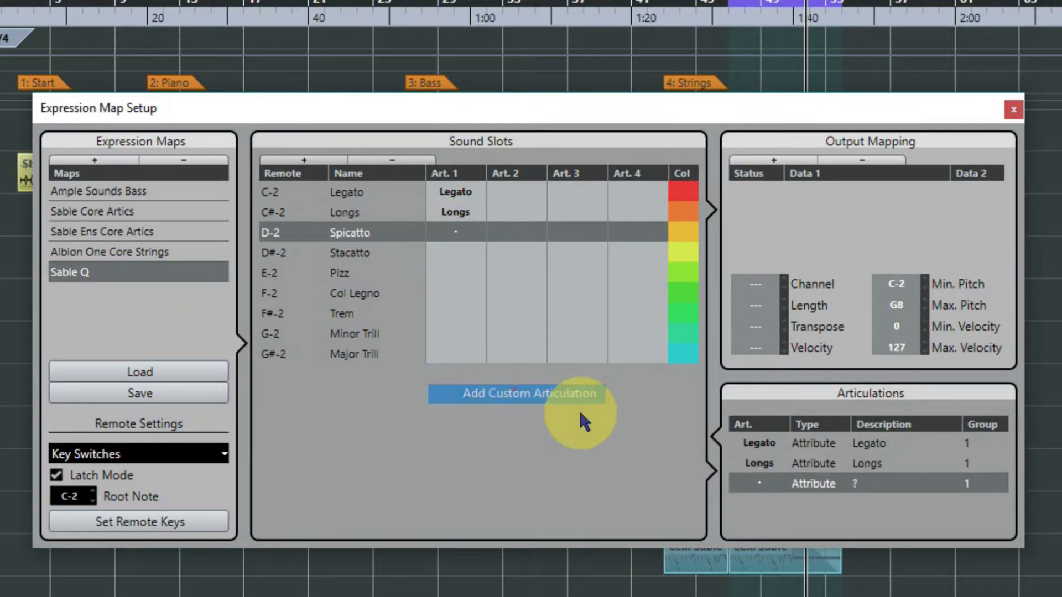
{"action": "left_click", "coordinate": [764, 483]}
{"action": "left_click", "coordinate": [777, 510]}
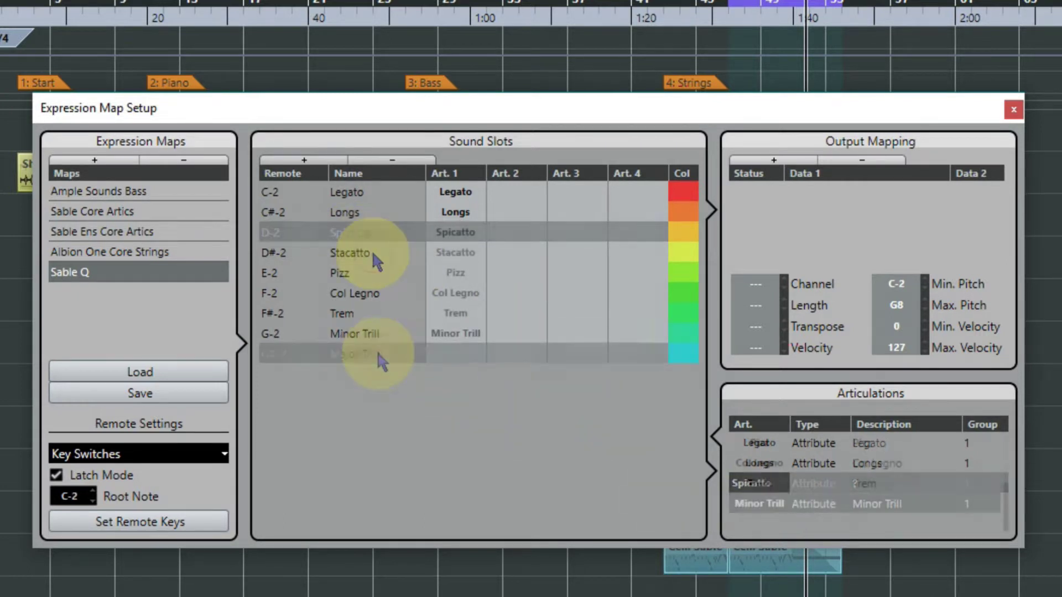
{"action": "left_click", "coordinate": [455, 353]}
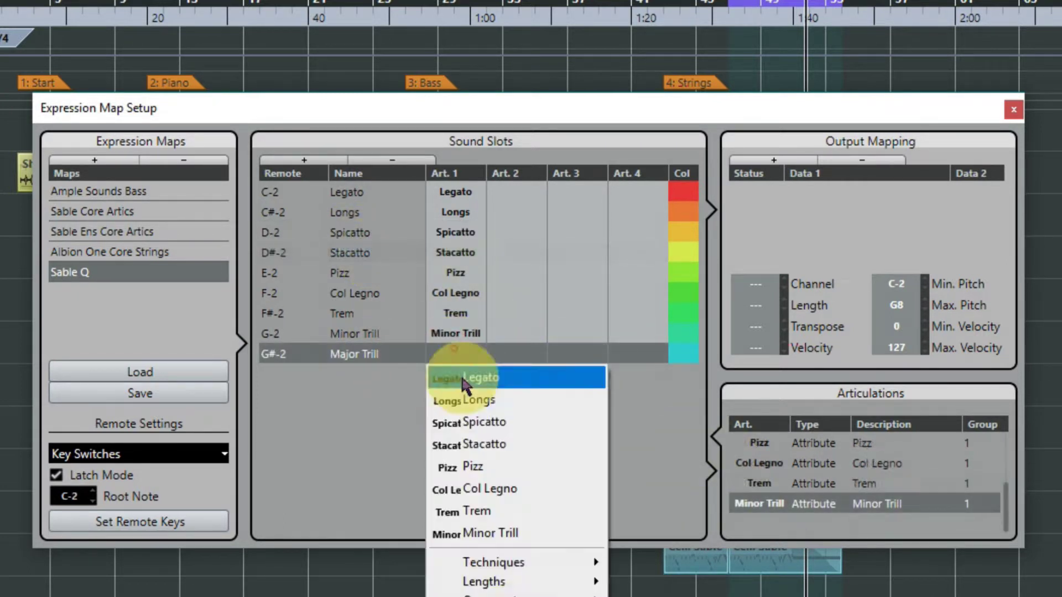
{"action": "left_click", "coordinate": [762, 527]}
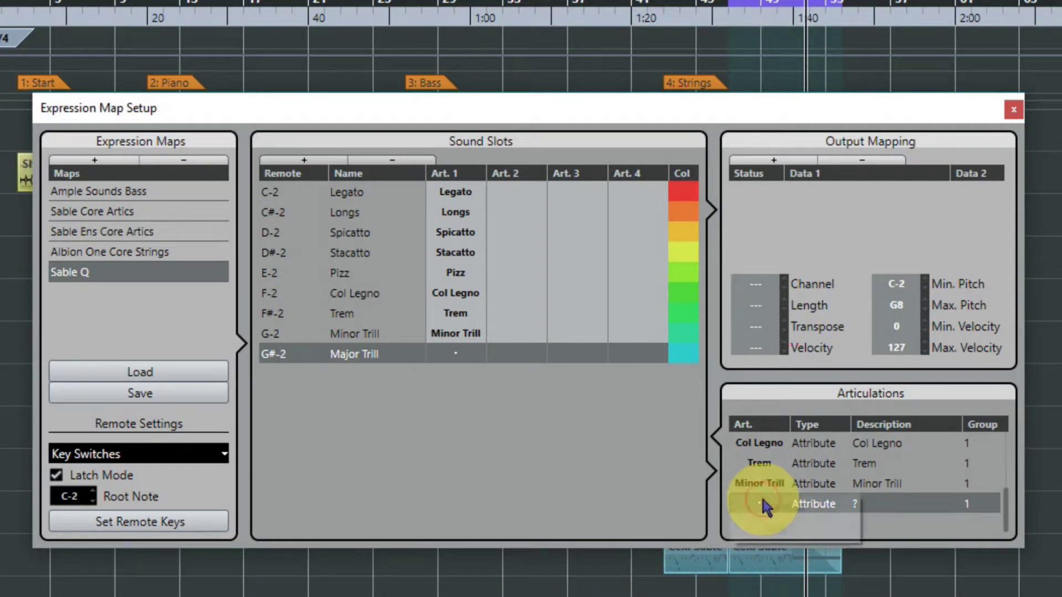
{"action": "double_click", "coordinate": [761, 501]}
{"action": "type", "text": "Major Trill"}
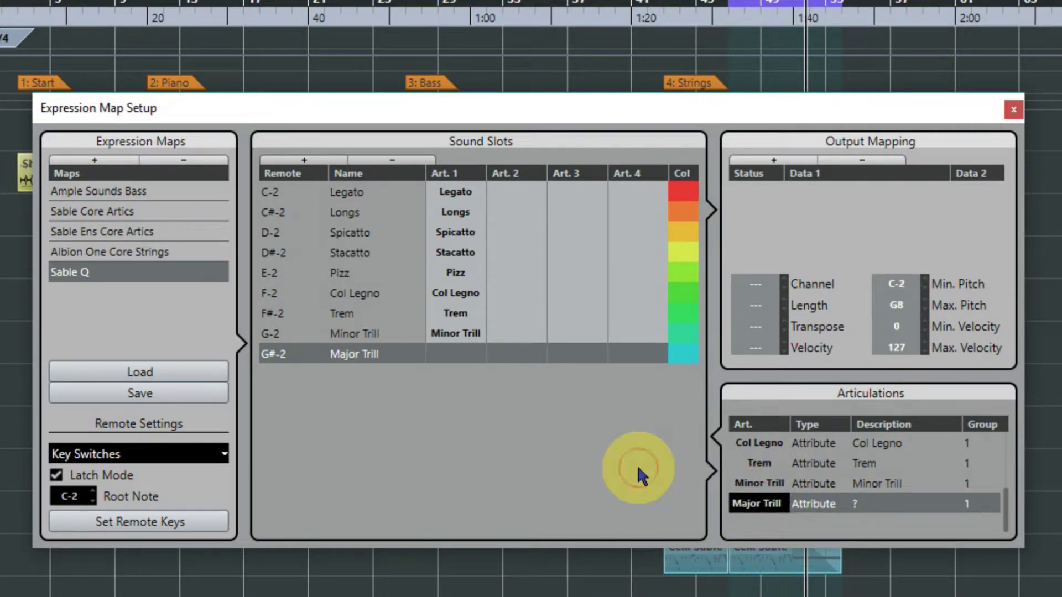
{"action": "key", "text": "Return"}
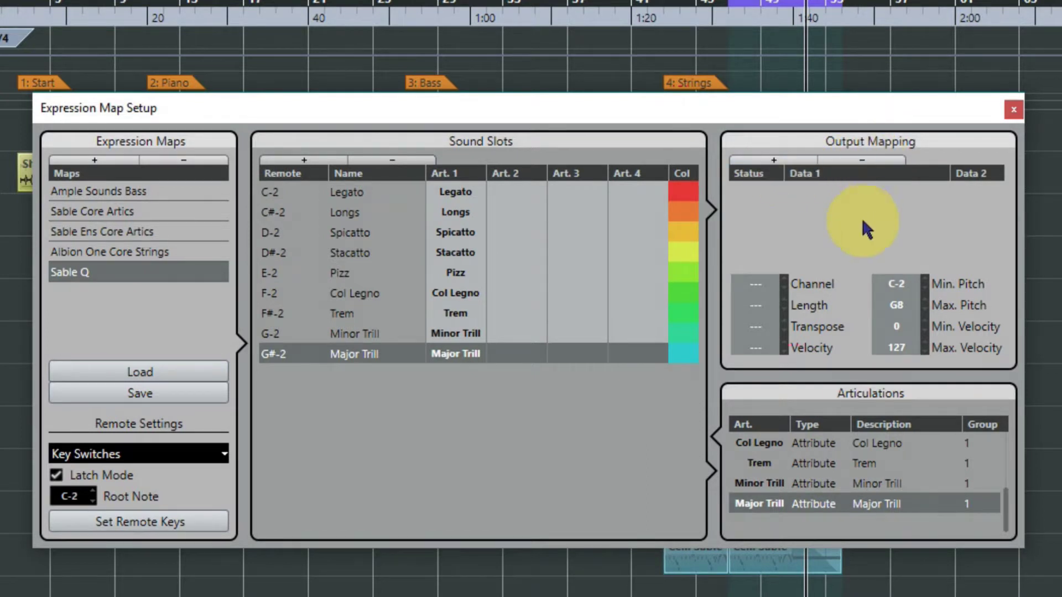
Step: Give the Legato slot a Note-On output on C-2
{"action": "left_click", "coordinate": [385, 192]}
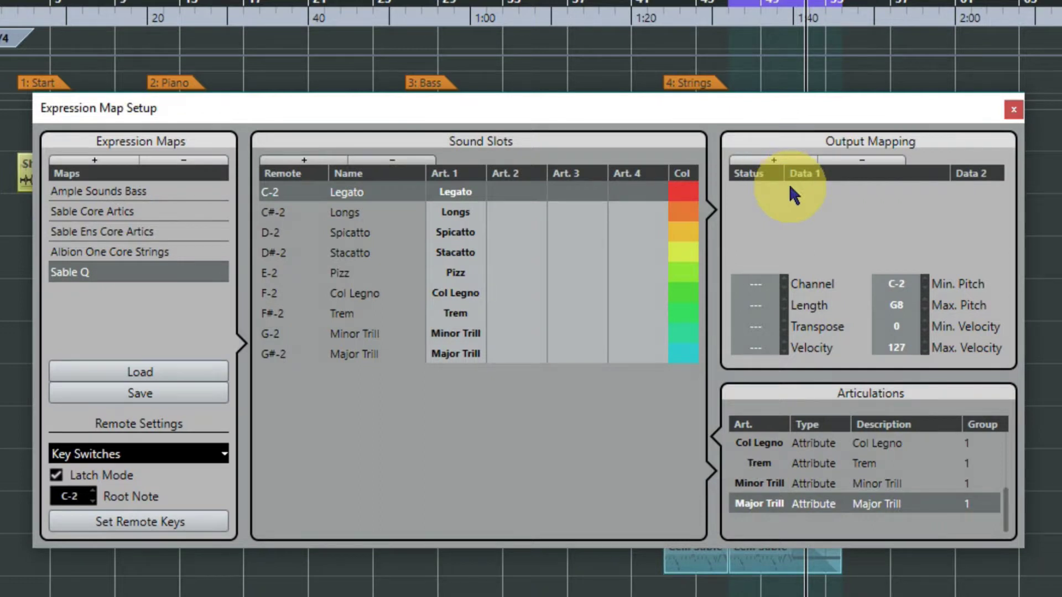
{"action": "left_click", "coordinate": [773, 162]}
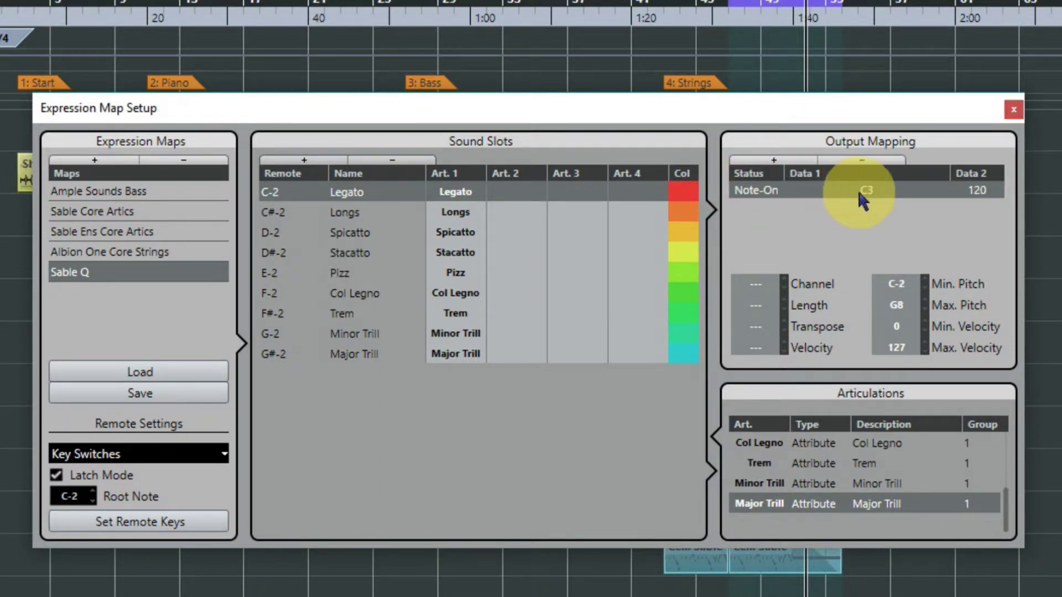
{"action": "double_click", "coordinate": [289, 192]}
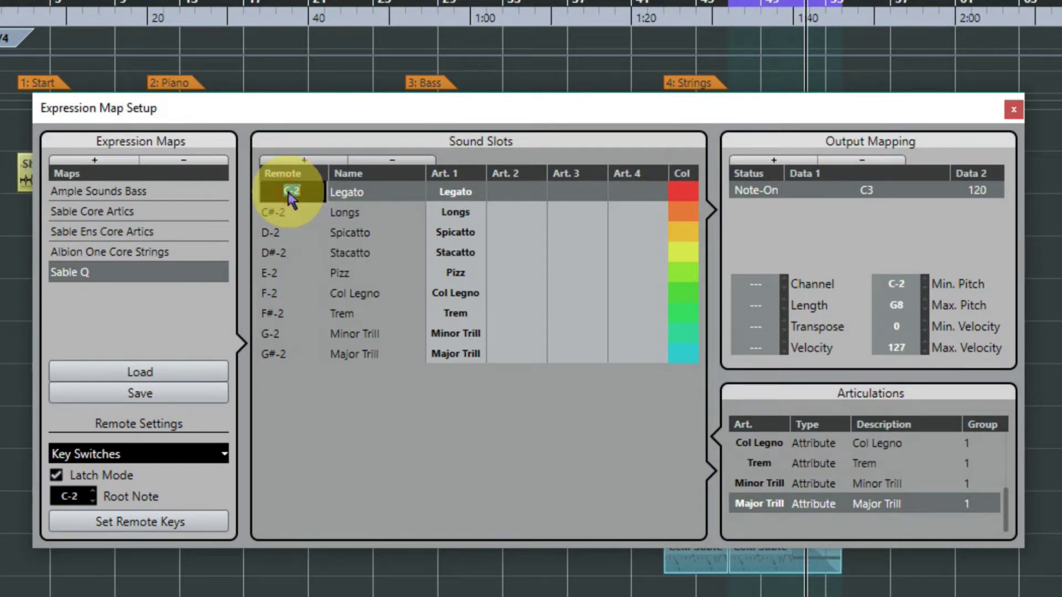
{"action": "left_click", "coordinate": [872, 190]}
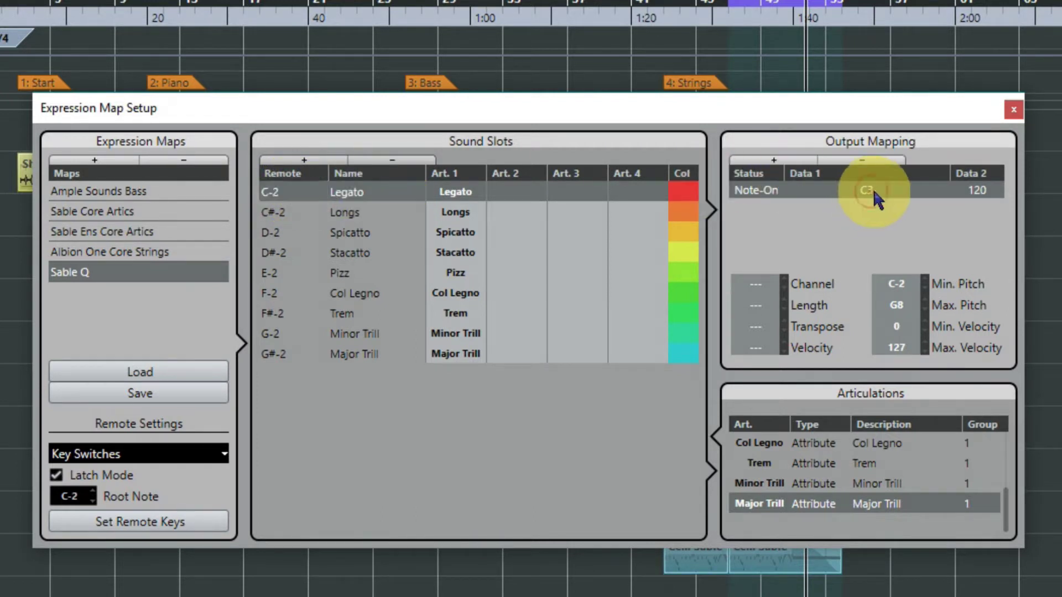
{"action": "left_click", "coordinate": [872, 190]}
{"action": "type", "text": "C-2"}
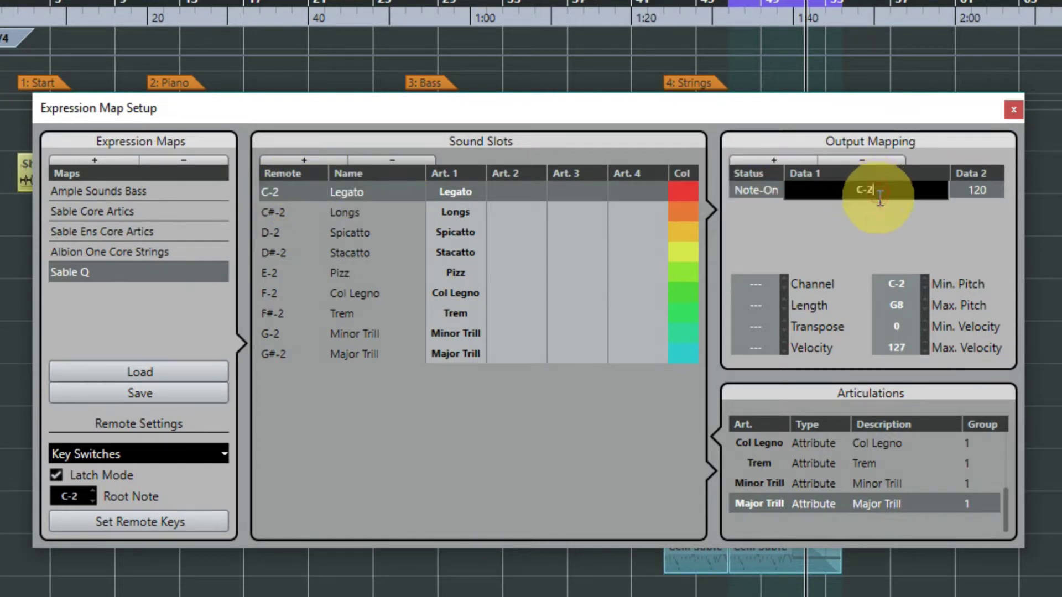
Step: Add Note-On outputs of C#-2 for Longs and D-2 for Spicatto
{"action": "left_click", "coordinate": [290, 211]}
{"action": "left_click", "coordinate": [290, 211]}
{"action": "left_click", "coordinate": [797, 166]}
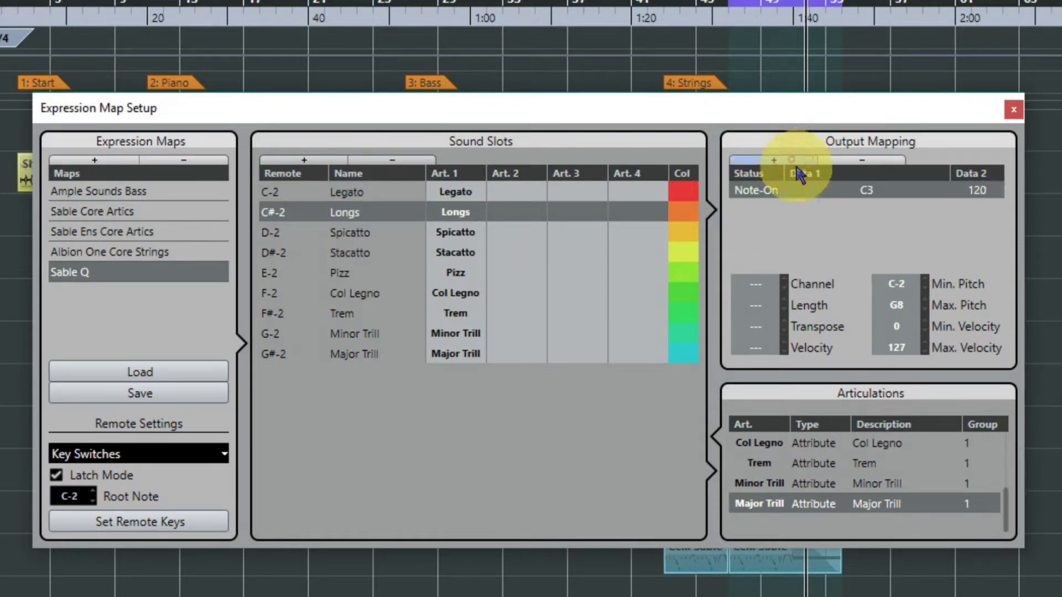
{"action": "left_click", "coordinate": [890, 191]}
{"action": "type", "text": "C#-2"}
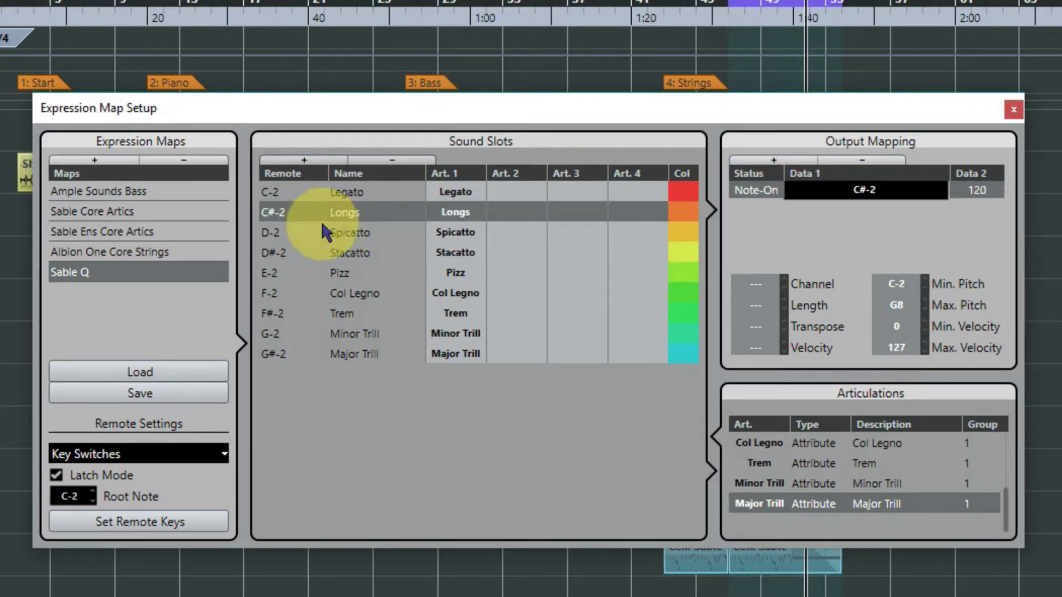
{"action": "left_click", "coordinate": [284, 232]}
{"action": "left_click", "coordinate": [285, 233]}
{"action": "left_click", "coordinate": [792, 166]}
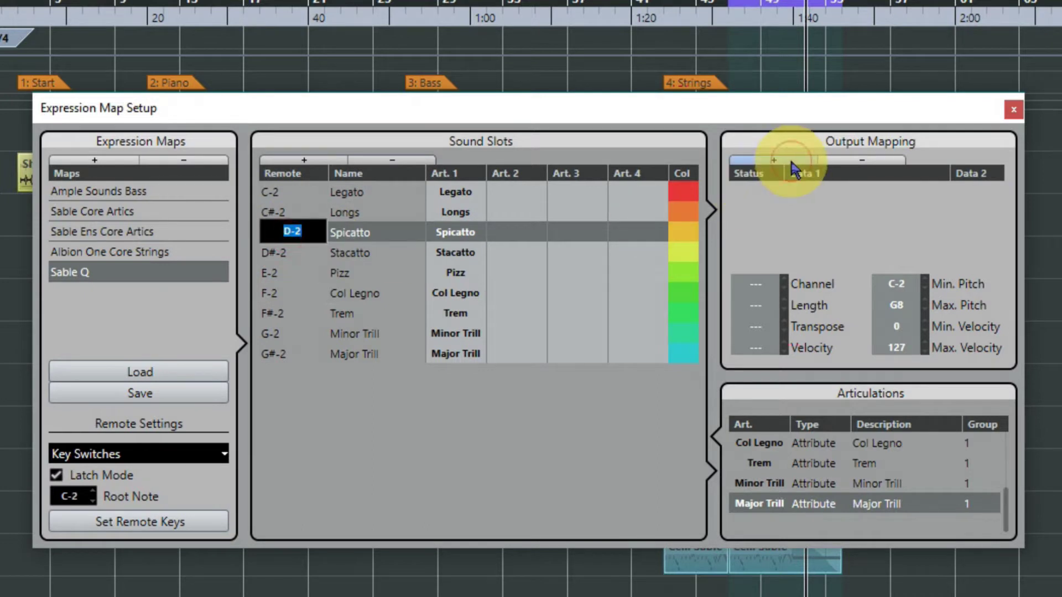
{"action": "left_click", "coordinate": [863, 190]}
{"action": "type", "text": "D-2"}
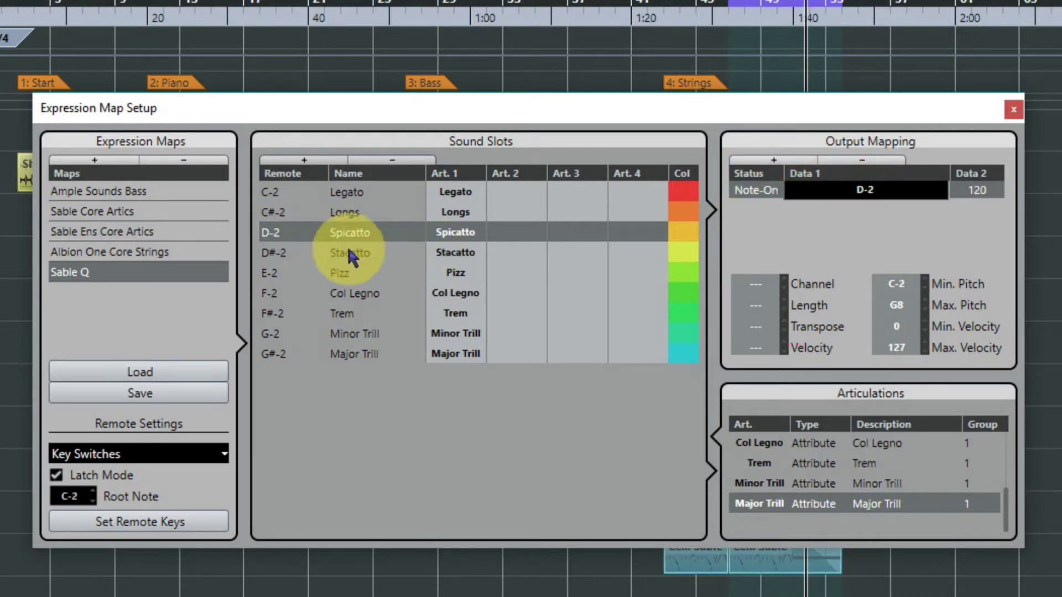
Step: Add Note-On outputs of D#-2 for Stacatto and G#-2 at velocity 120 for Major Trill
{"action": "left_click", "coordinate": [291, 252]}
{"action": "left_click", "coordinate": [291, 252]}
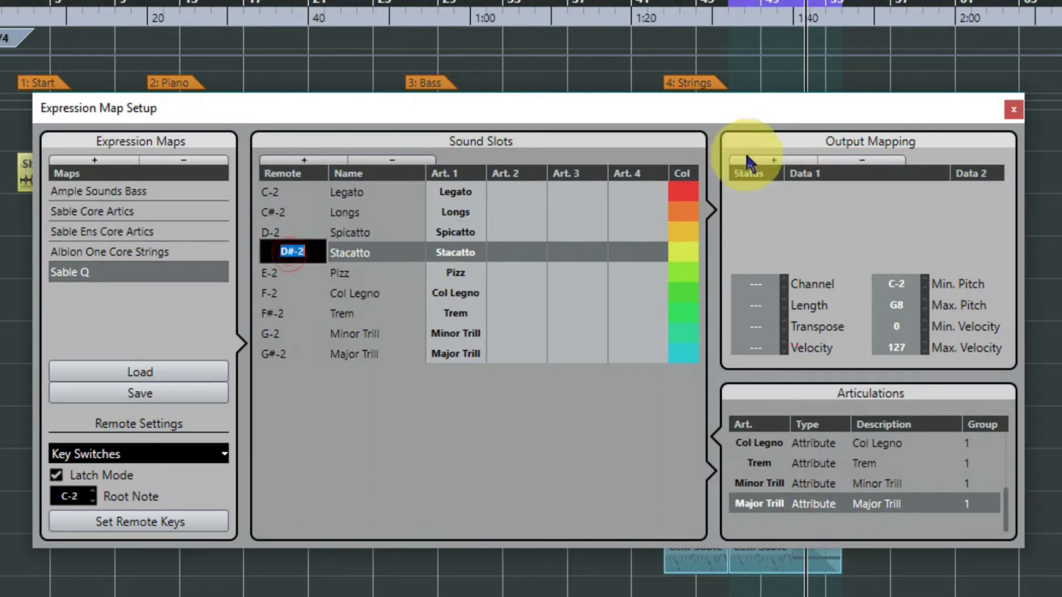
{"action": "left_click", "coordinate": [774, 162]}
{"action": "left_click", "coordinate": [866, 190]}
{"action": "type", "text": "D#-2"}
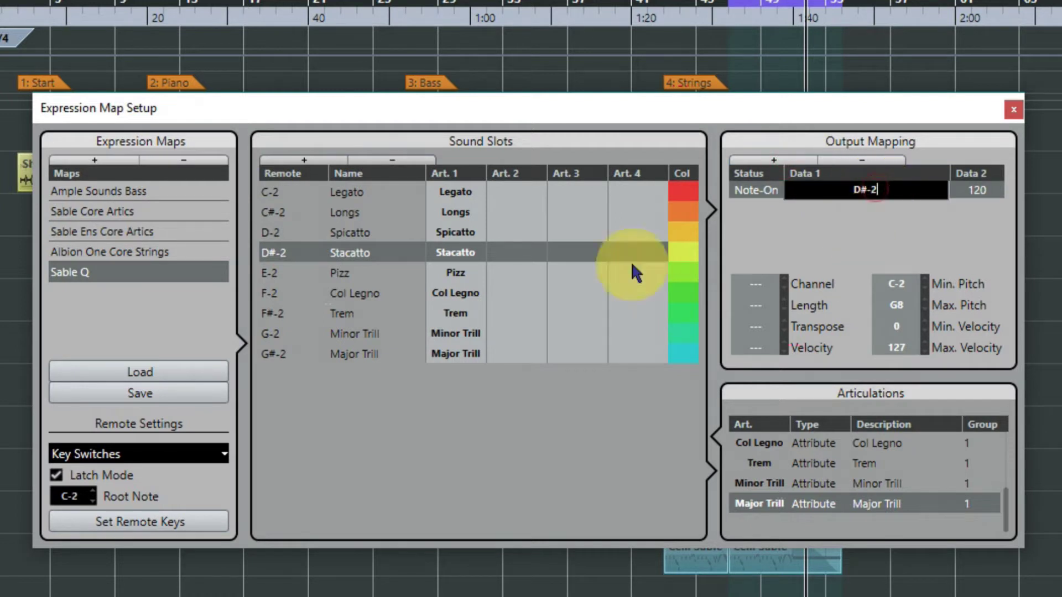
{"action": "left_click", "coordinate": [290, 273]}
{"action": "left_click", "coordinate": [291, 273]}
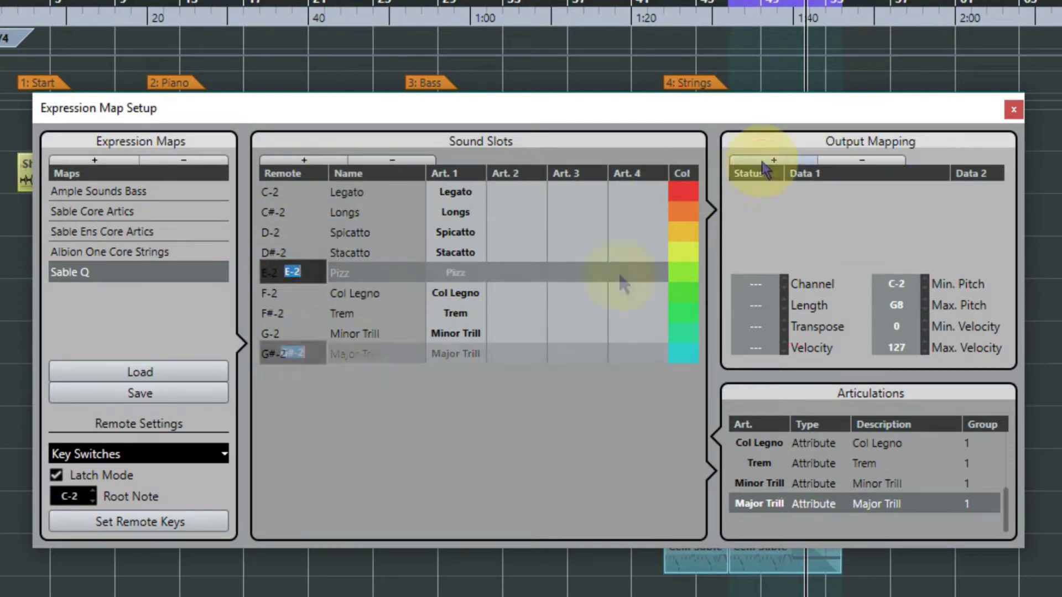
{"action": "left_click", "coordinate": [769, 162]}
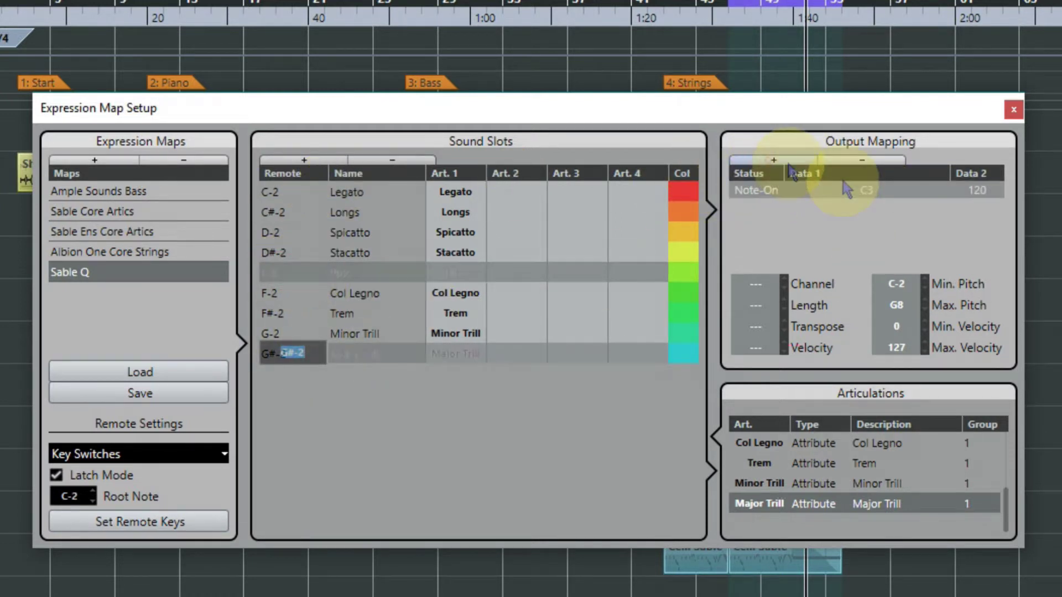
{"action": "left_click", "coordinate": [866, 190]}
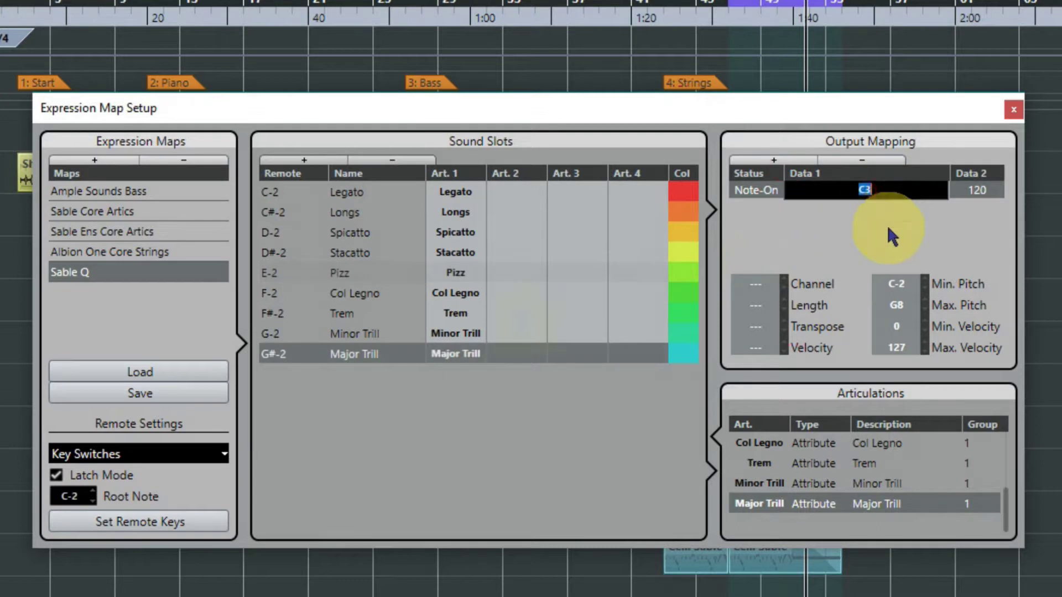
{"action": "type", "text": "G#-2"}
{"action": "left_click", "coordinate": [884, 232]}
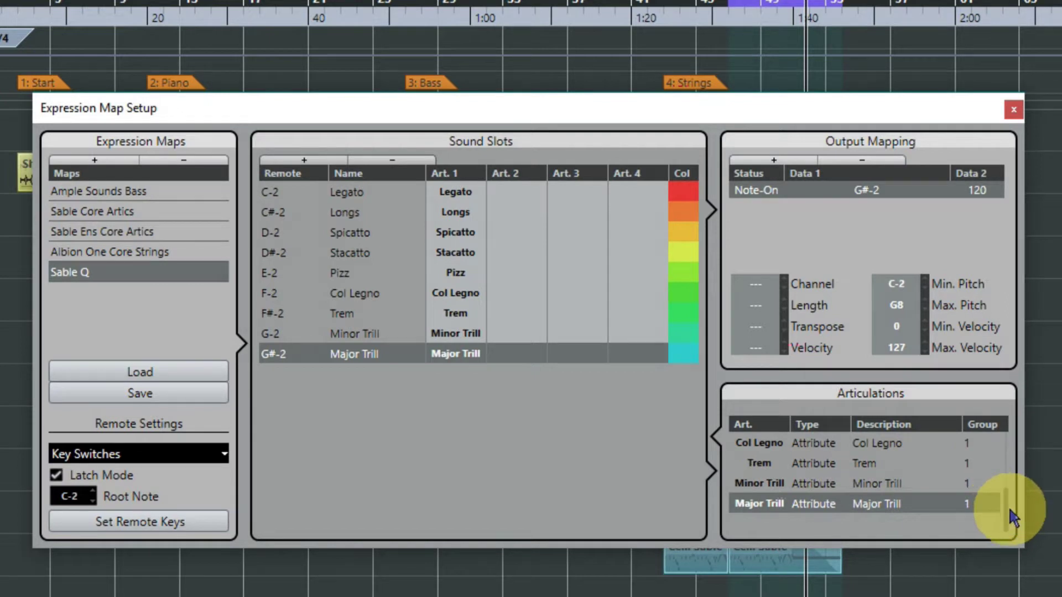
Step: Change the Legato, Longs and Spicatto articulations from Attribute to Direction
{"action": "left_click_drag", "start_coordinate": [1004, 514], "coordinate": [1010, 467]}
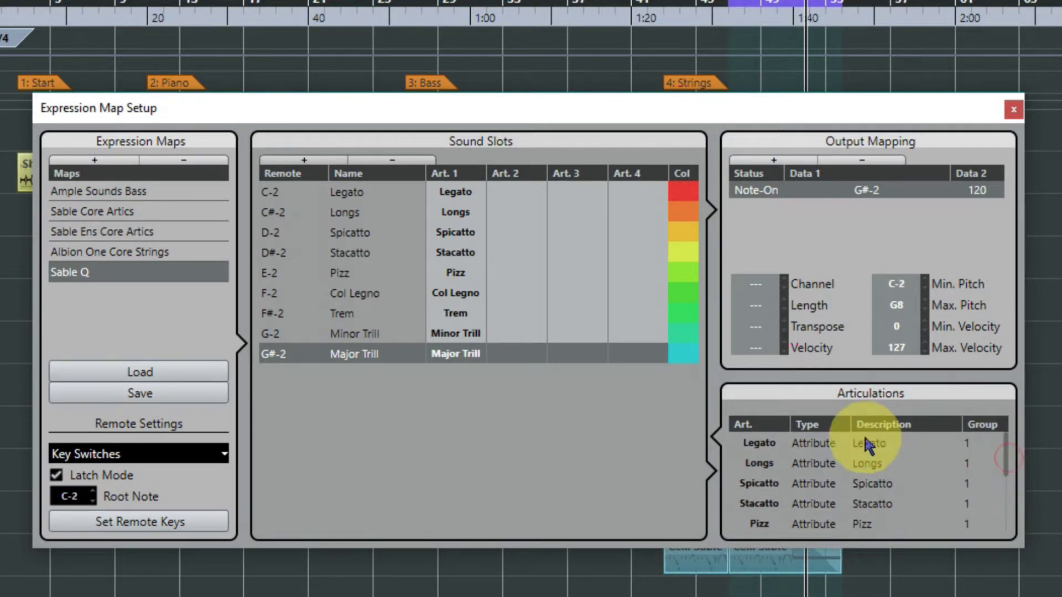
{"action": "left_click", "coordinate": [836, 443]}
{"action": "left_click", "coordinate": [836, 444]}
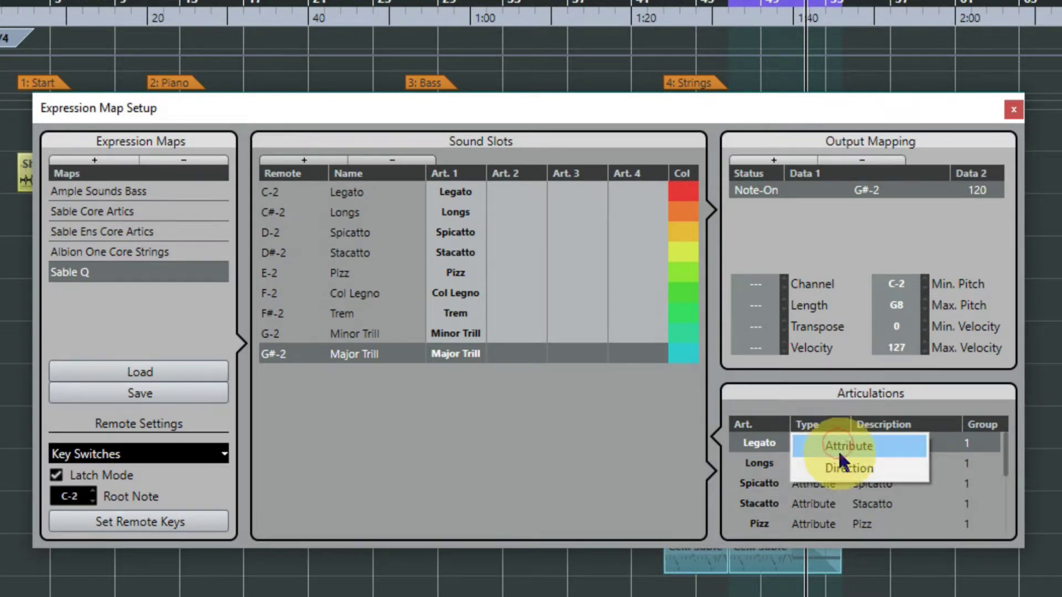
{"action": "left_click", "coordinate": [841, 468]}
{"action": "left_click", "coordinate": [838, 465]}
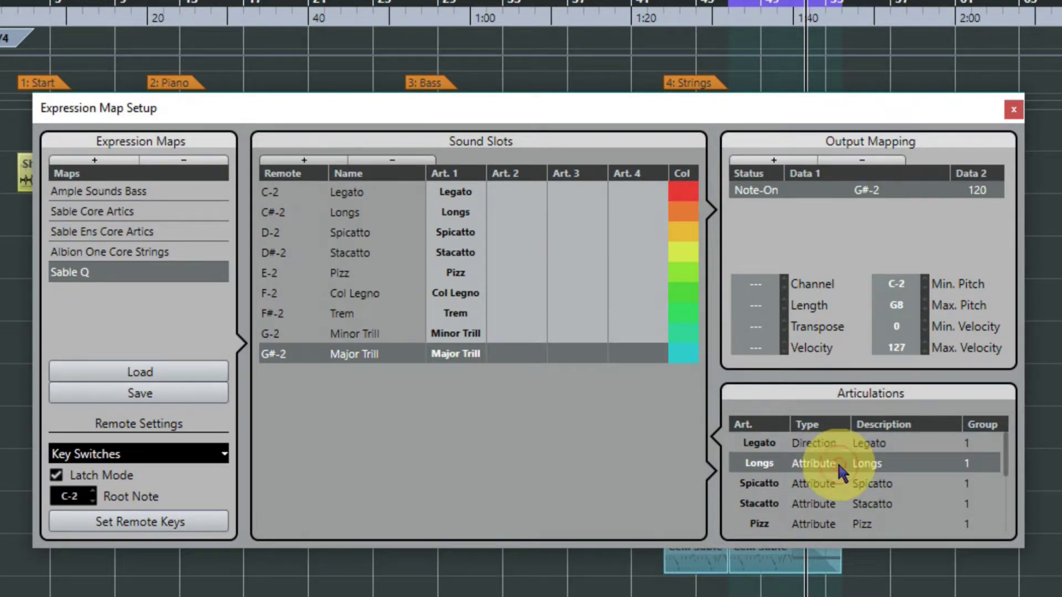
{"action": "left_click", "coordinate": [838, 465]}
{"action": "left_click", "coordinate": [841, 486]}
{"action": "left_click", "coordinate": [834, 484]}
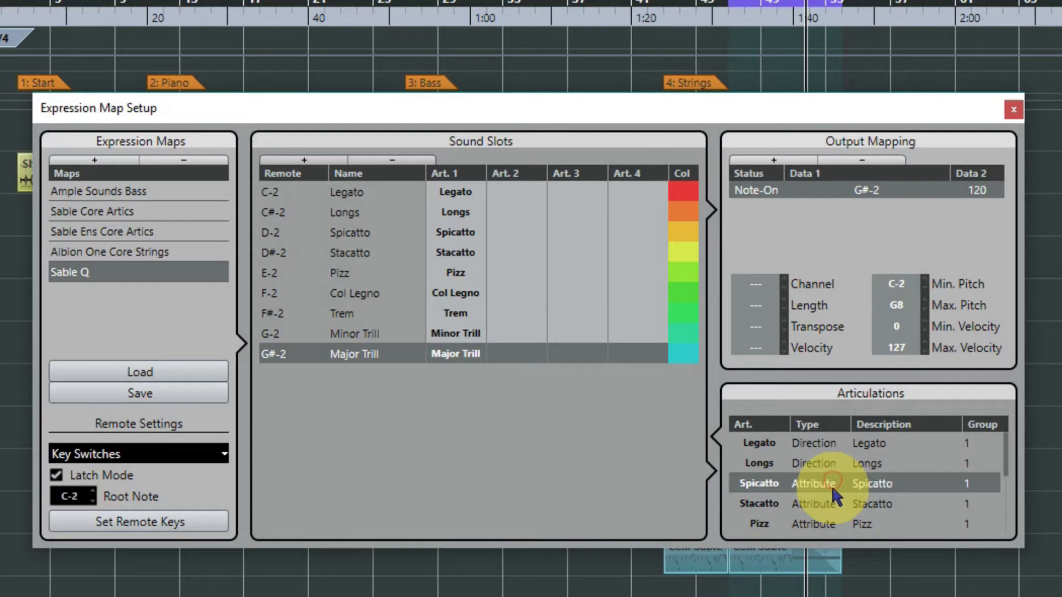
{"action": "left_click", "coordinate": [831, 485]}
{"action": "left_click", "coordinate": [841, 505]}
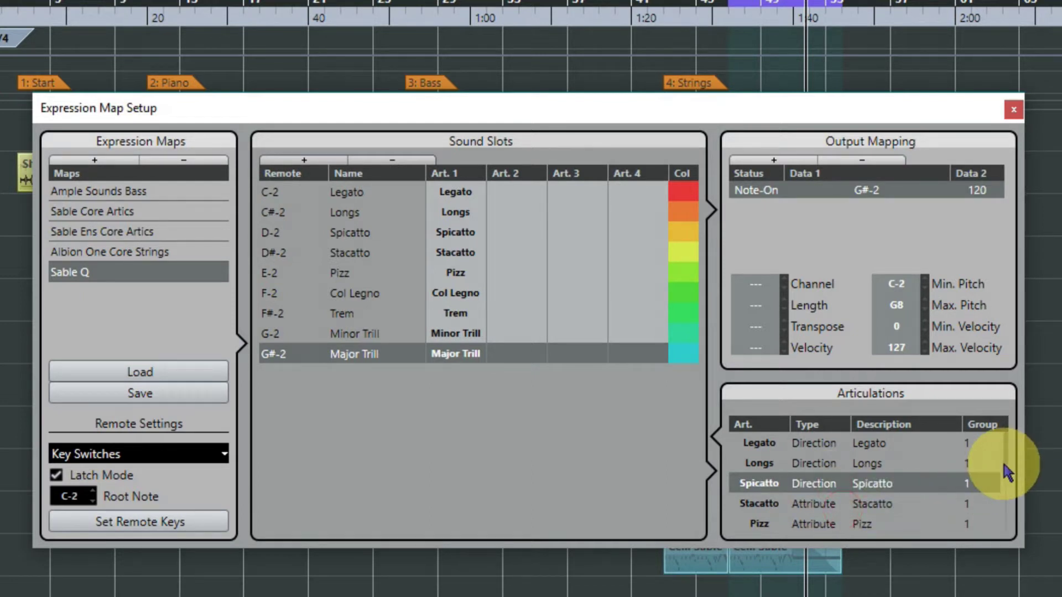
Step: Change the Stacatto, Pizz and Col Legno articulations to Direction
{"action": "left_click_drag", "start_coordinate": [1002, 462], "coordinate": [1005, 487]}
{"action": "left_click", "coordinate": [830, 460]}
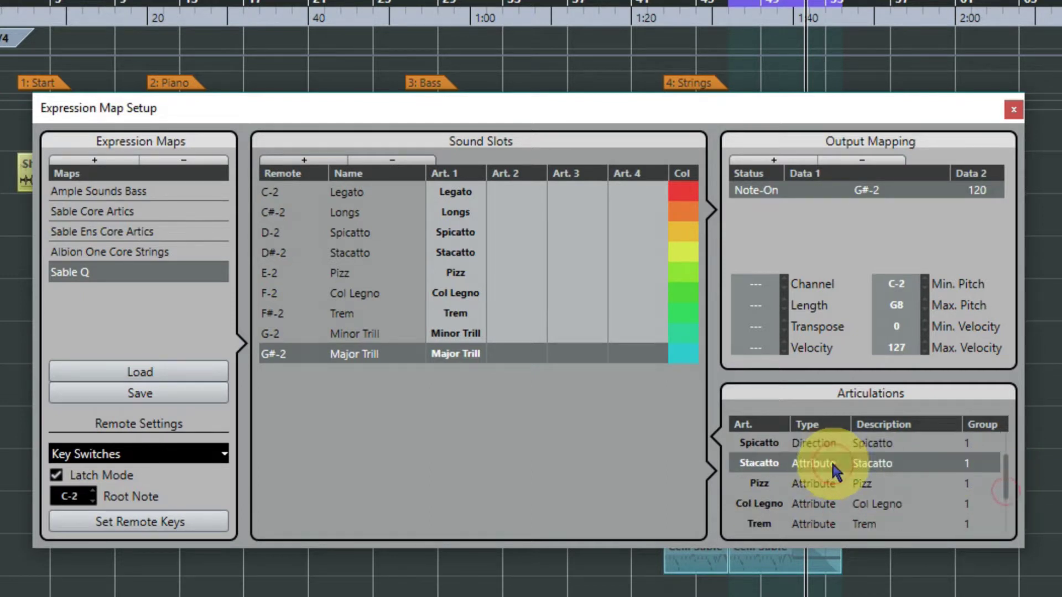
{"action": "left_click", "coordinate": [832, 460]}
{"action": "left_click", "coordinate": [867, 489]}
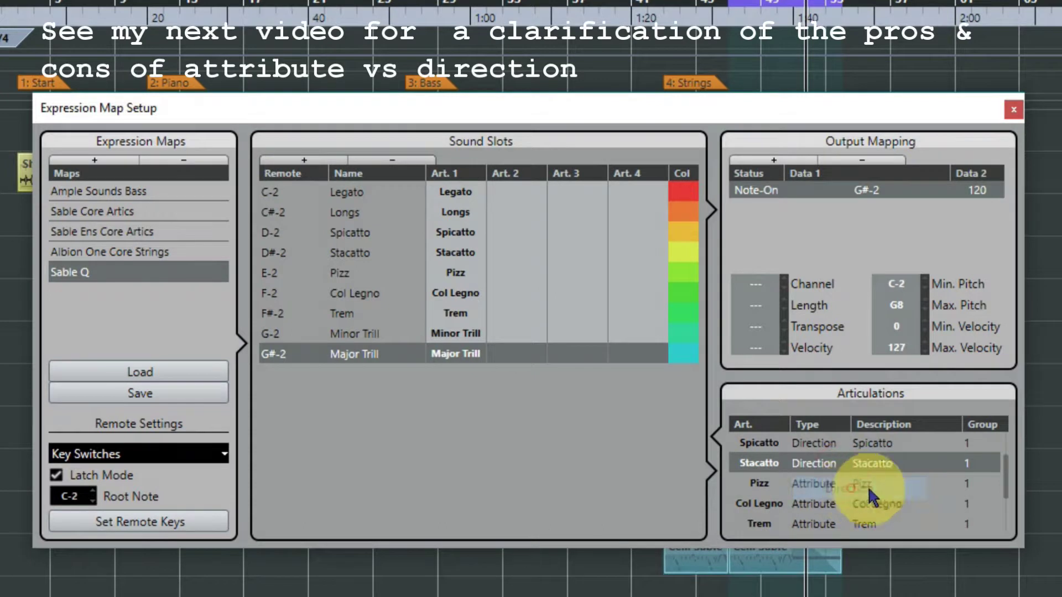
{"action": "left_click", "coordinate": [838, 490]}
{"action": "left_click", "coordinate": [838, 487]}
{"action": "left_click", "coordinate": [840, 505]}
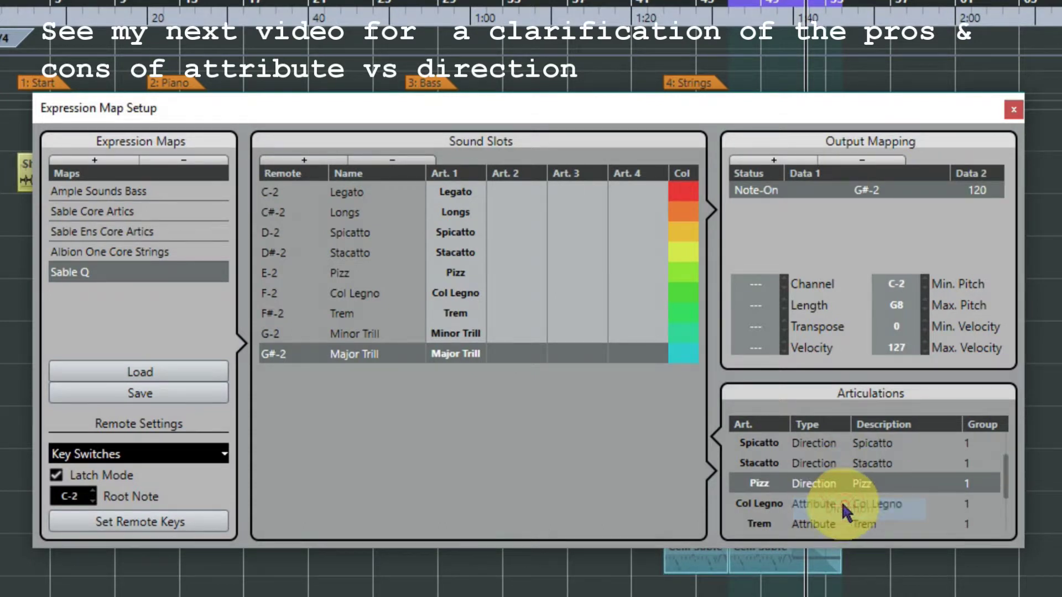
{"action": "left_click", "coordinate": [834, 503]}
{"action": "left_click", "coordinate": [836, 506]}
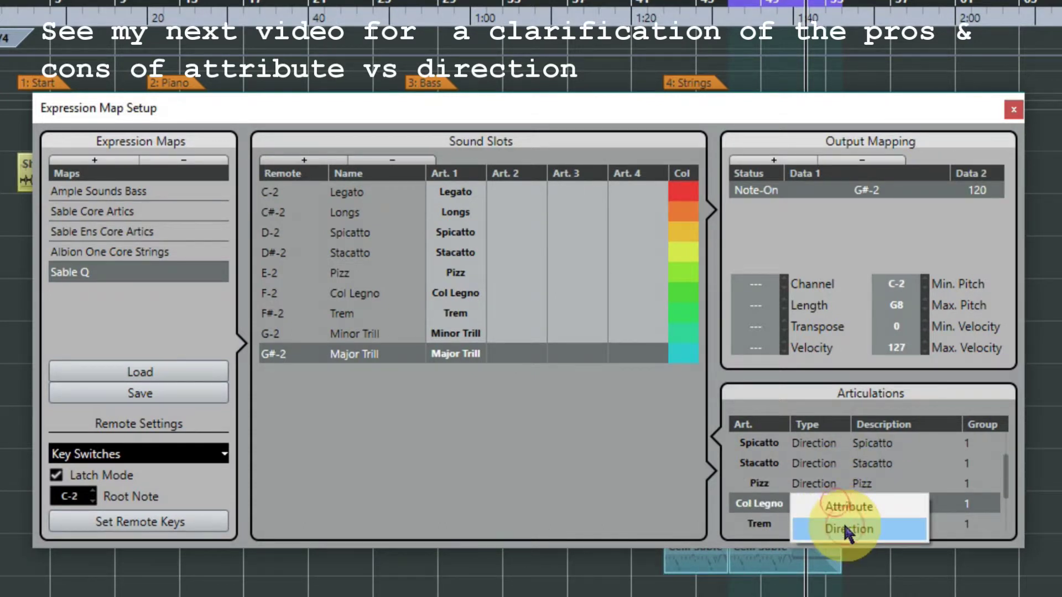
{"action": "left_click", "coordinate": [840, 525]}
Step: Change the Trem, Minor Trill and Major Trill articulations to Direction
{"action": "left_click_drag", "start_coordinate": [1007, 486], "coordinate": [1007, 509]}
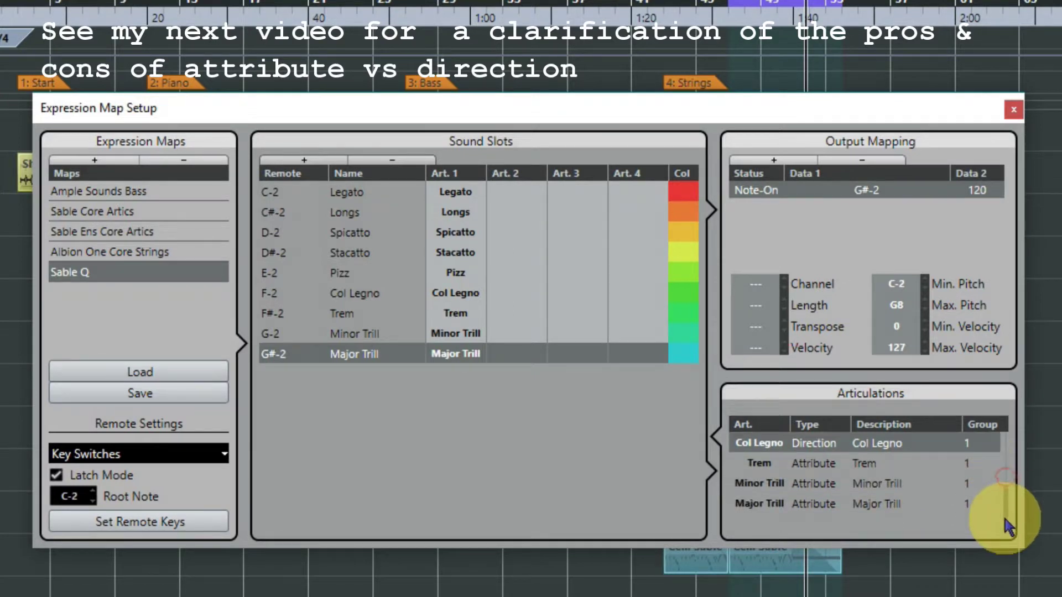
{"action": "left_click", "coordinate": [832, 463]}
{"action": "left_click", "coordinate": [832, 464]}
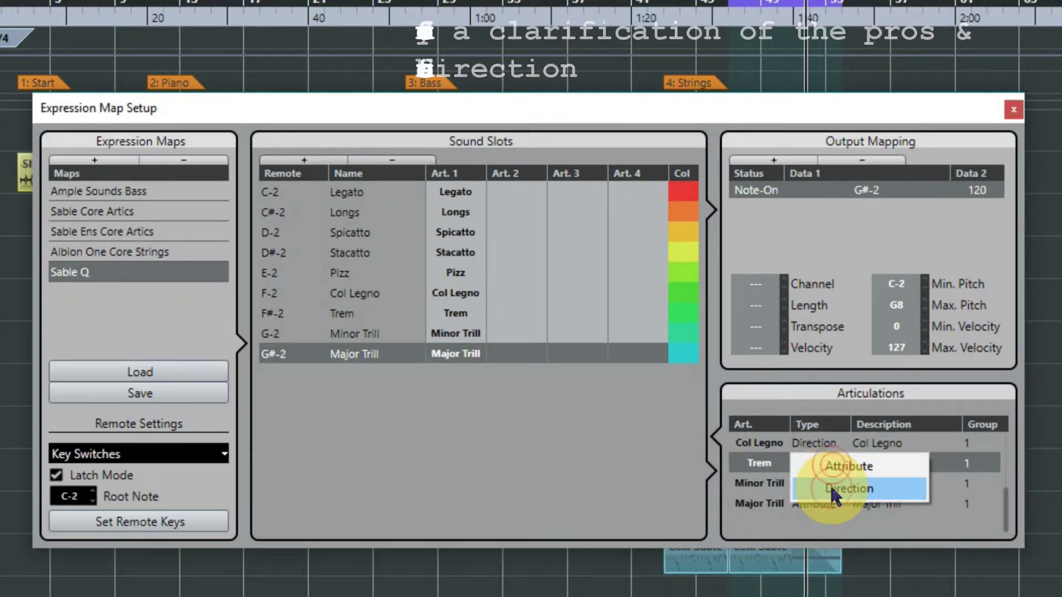
{"action": "left_click", "coordinate": [829, 487]}
{"action": "left_click", "coordinate": [834, 480]}
{"action": "left_click", "coordinate": [832, 486]}
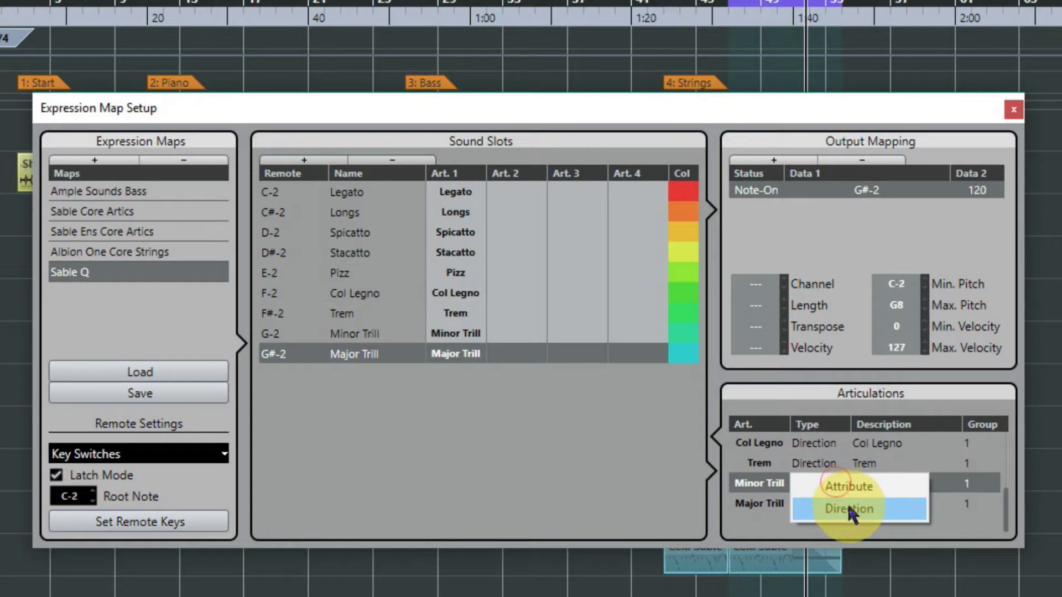
{"action": "left_click", "coordinate": [847, 508]}
{"action": "left_click", "coordinate": [833, 504]}
{"action": "left_click", "coordinate": [832, 500]}
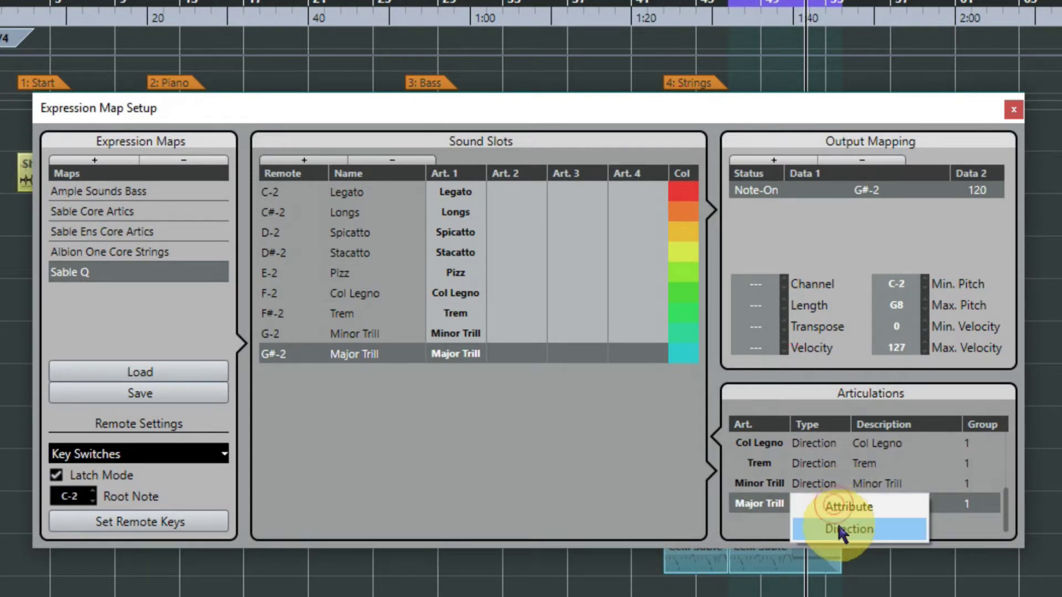
{"action": "left_click", "coordinate": [838, 524]}
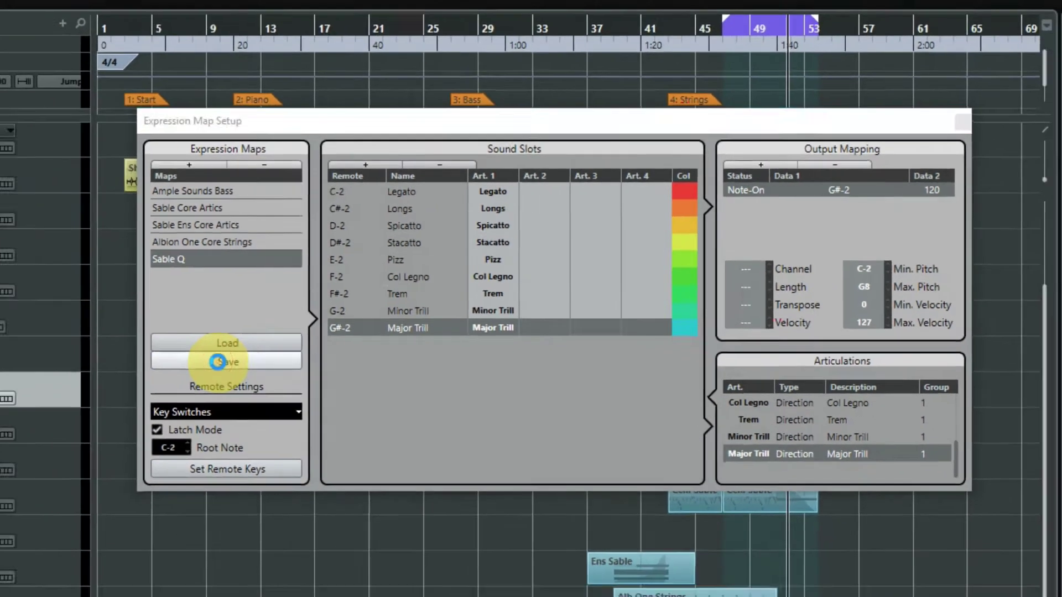
Step: Save Sable Q to the expression maps folder and close Expression Map Setup
{"action": "left_click", "coordinate": [128, 393]}
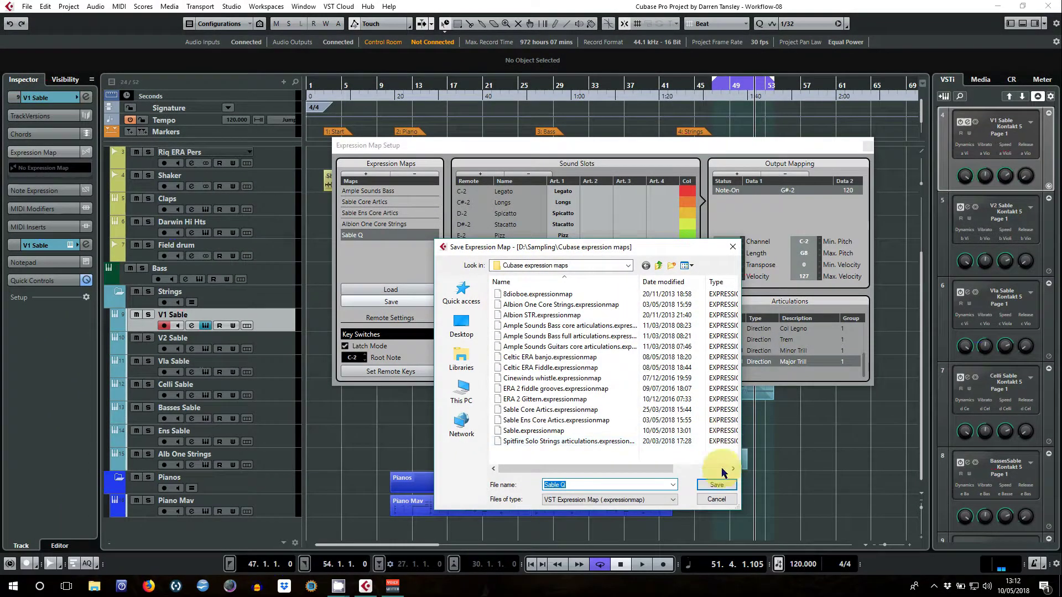
{"action": "left_click", "coordinate": [717, 485]}
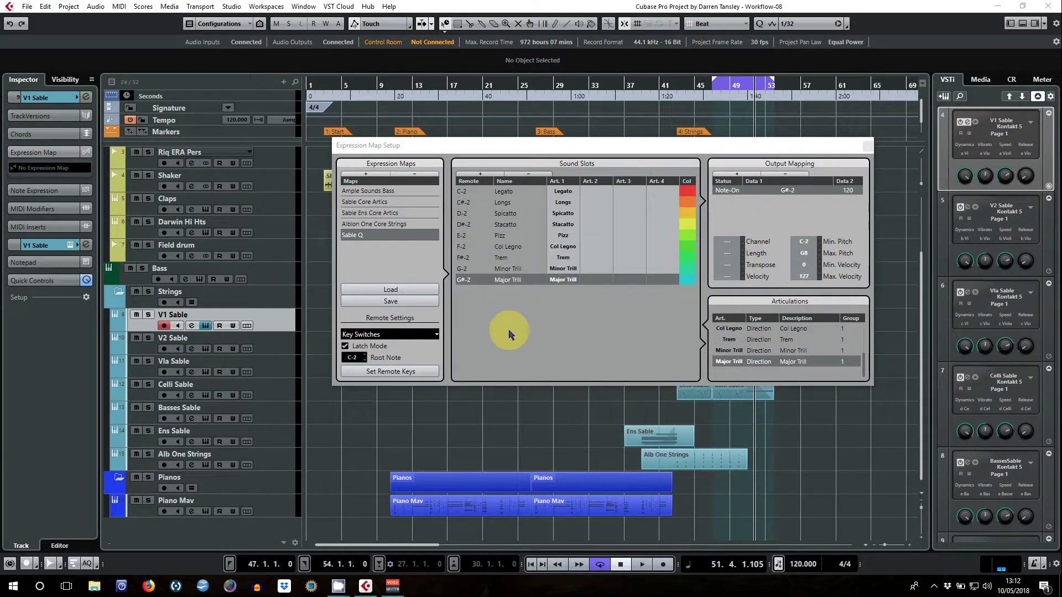
{"action": "left_click", "coordinate": [867, 146]}
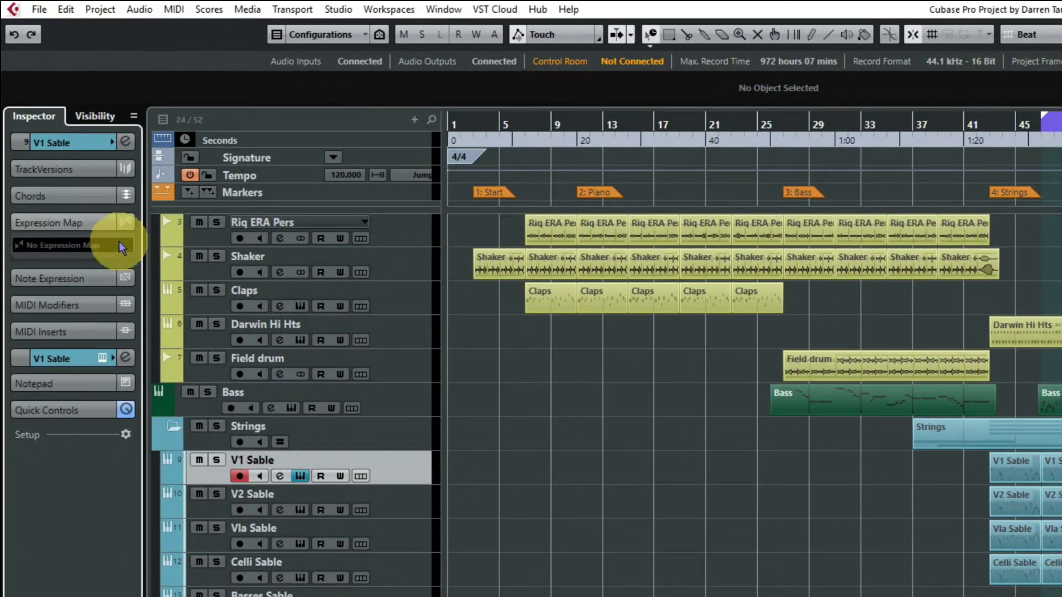
Step: Assign the Sable Q expression map to V1, V2, Vla and Celli Sable in the Inspector
{"action": "left_click", "coordinate": [120, 245]}
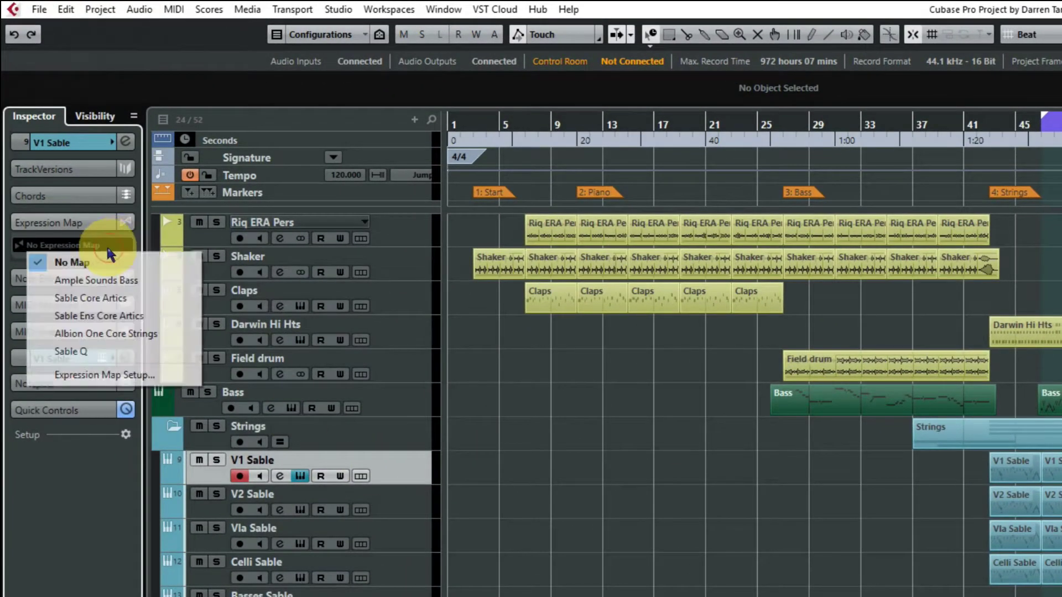
{"action": "left_click", "coordinate": [77, 351]}
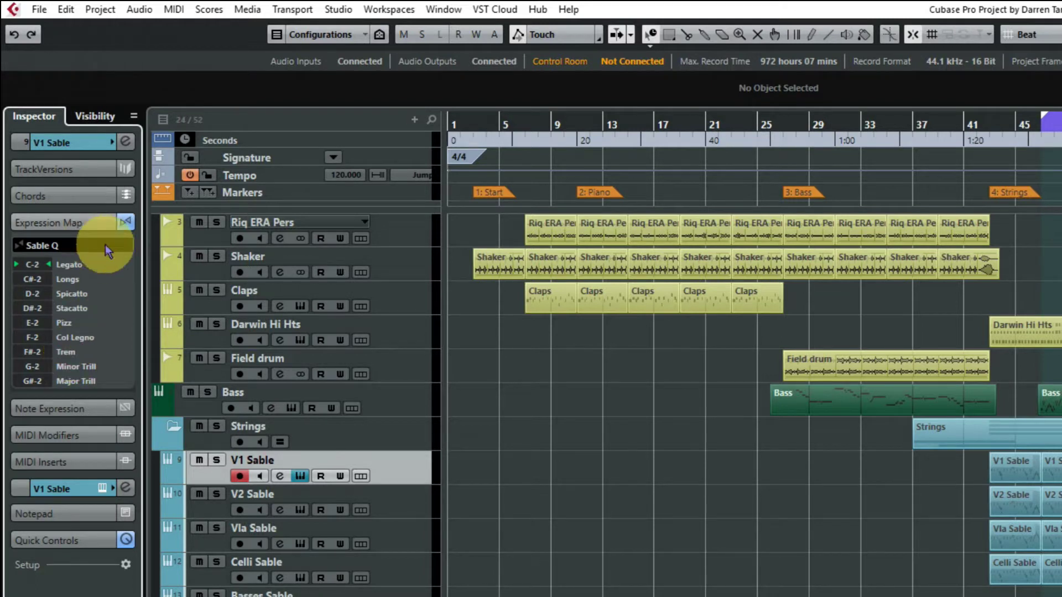
{"action": "left_click", "coordinate": [395, 502]}
{"action": "left_click", "coordinate": [75, 248]}
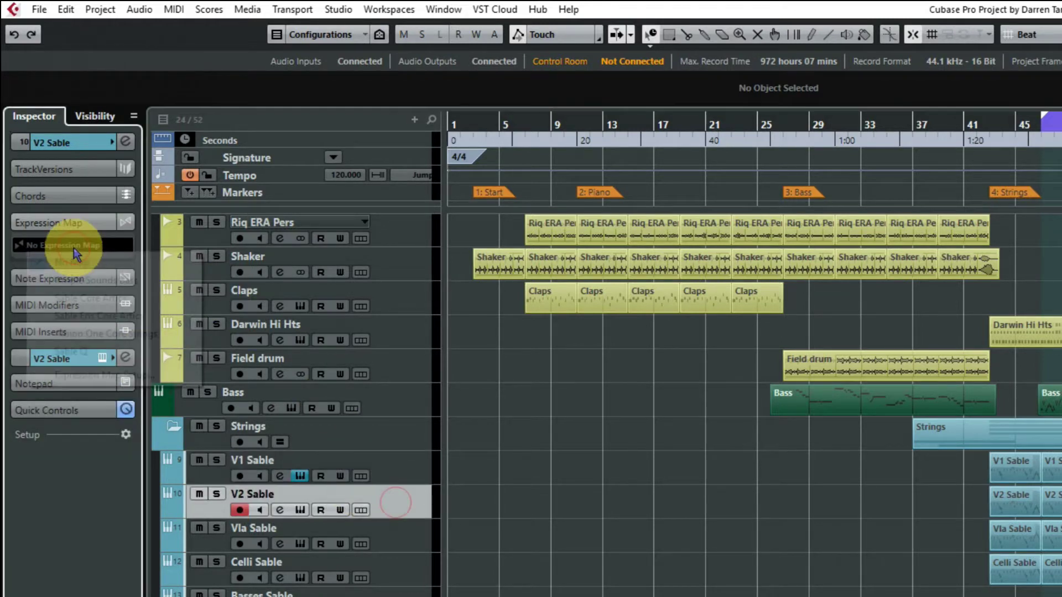
{"action": "left_click", "coordinate": [77, 350]}
{"action": "left_click", "coordinate": [398, 540]}
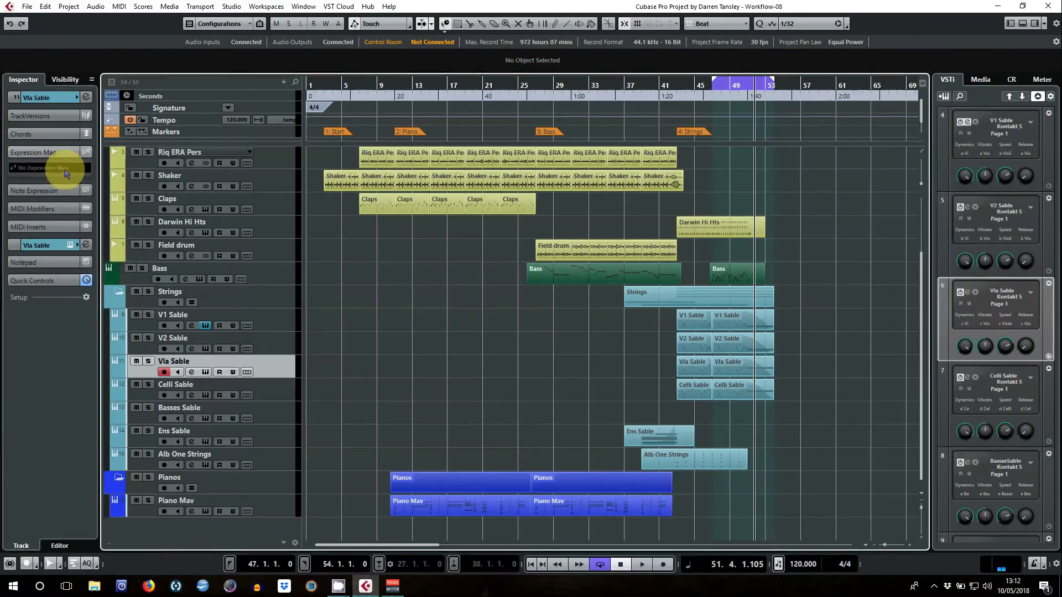
{"action": "left_click", "coordinate": [74, 242]}
{"action": "left_click", "coordinate": [89, 348]}
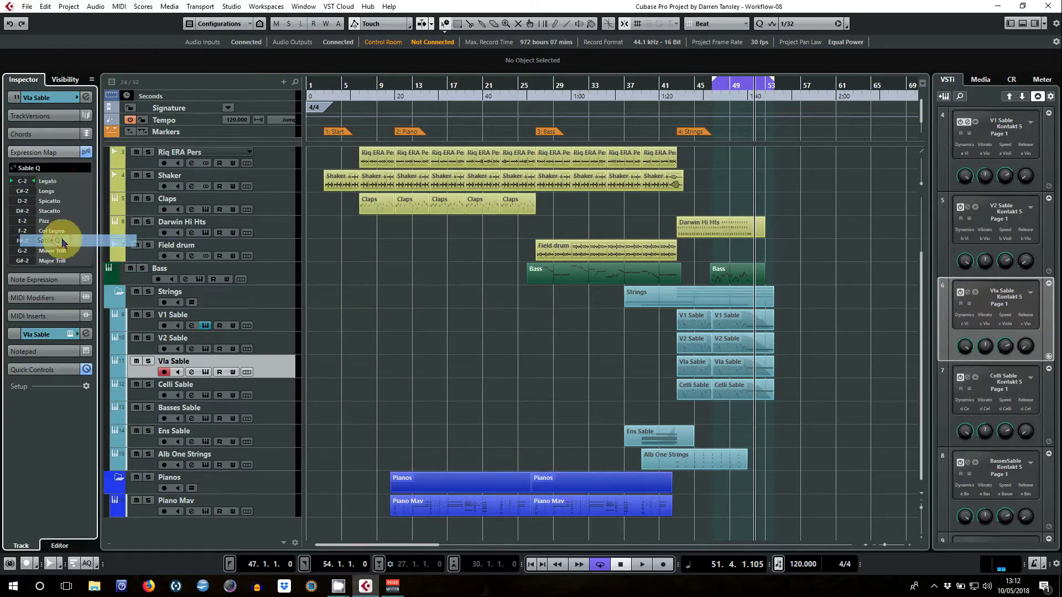
{"action": "left_click", "coordinate": [275, 390]}
{"action": "left_click", "coordinate": [55, 168]}
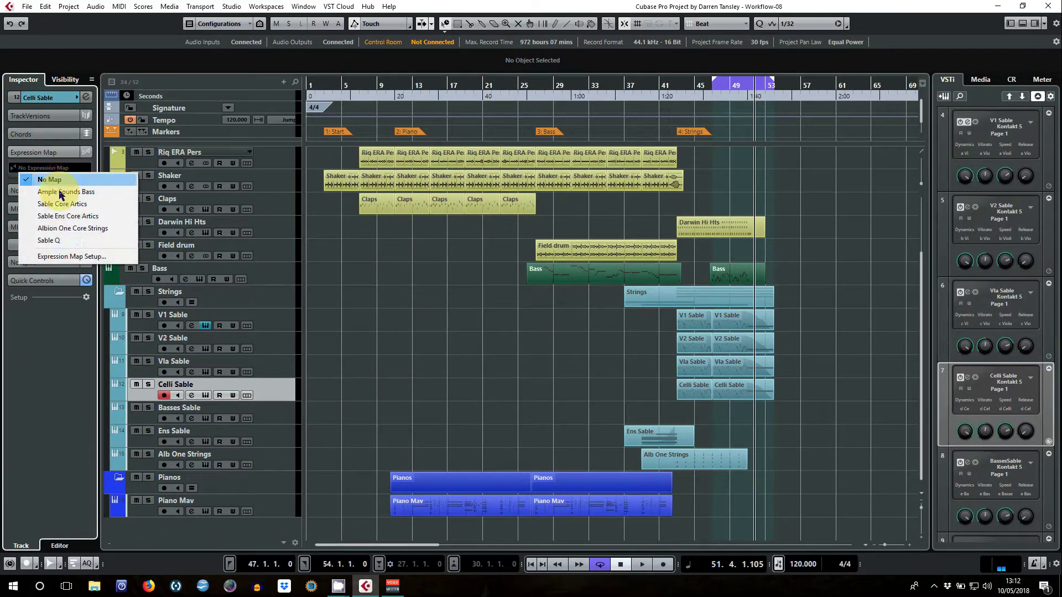
{"action": "left_click", "coordinate": [48, 240]}
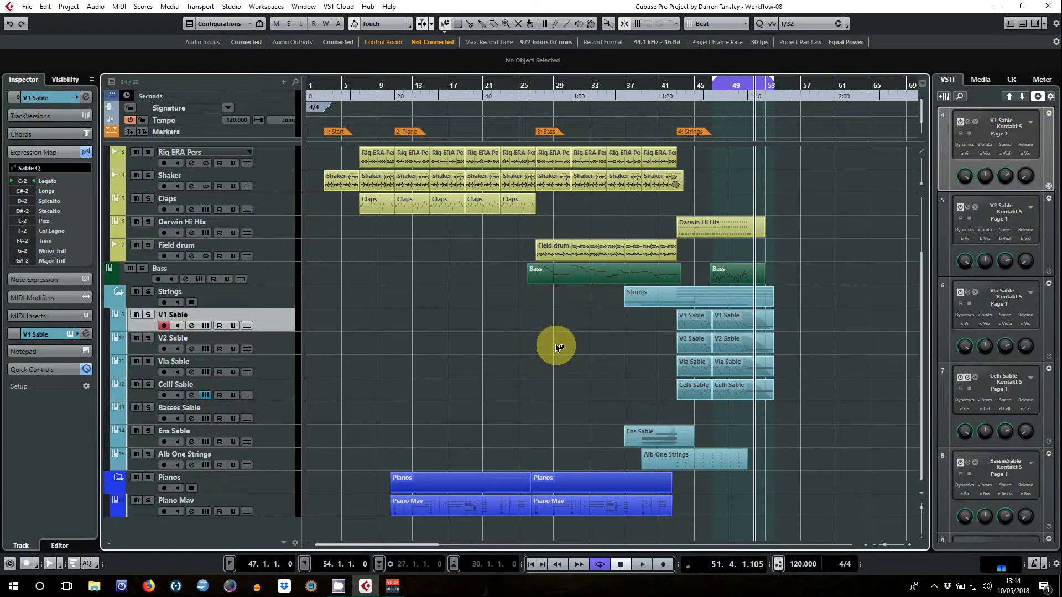
Step: Open the V1 Sable part in the Key Editor and show the Articulations/Dynamics lane
{"action": "double_click", "coordinate": [740, 322]}
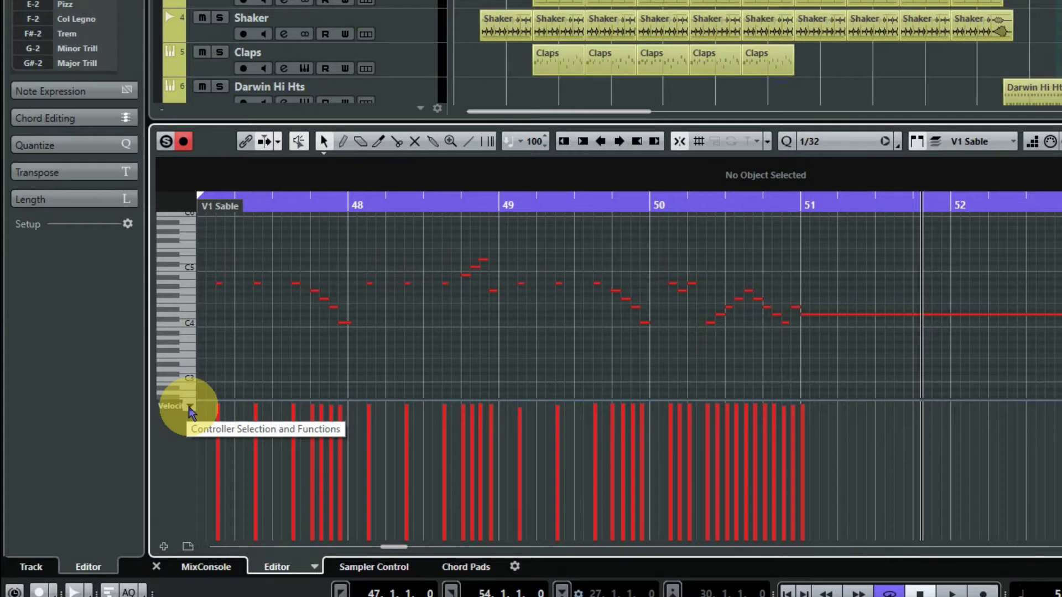
{"action": "left_click", "coordinate": [190, 409]}
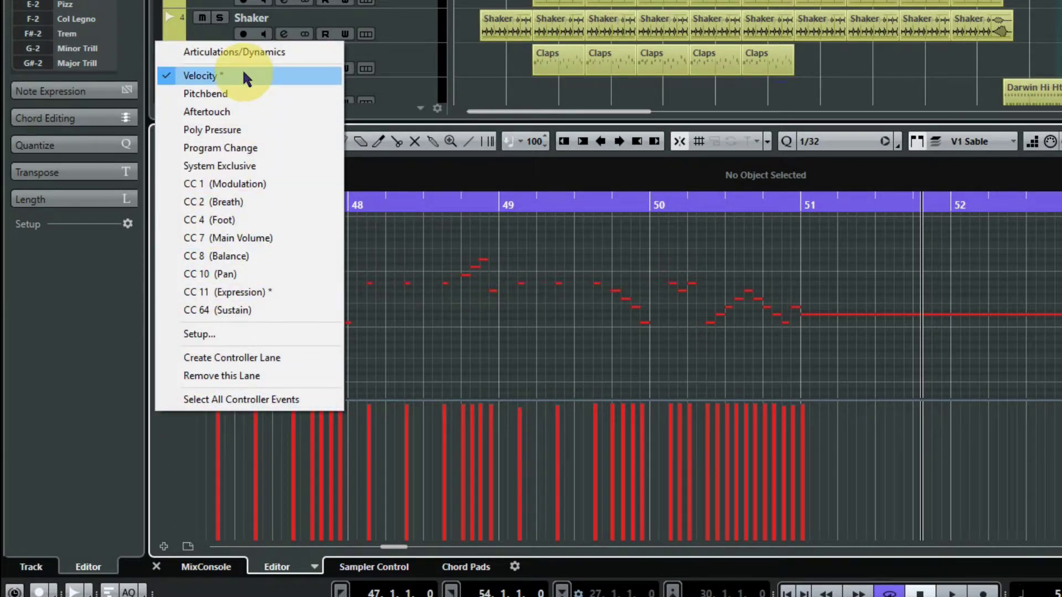
{"action": "left_click", "coordinate": [242, 52]}
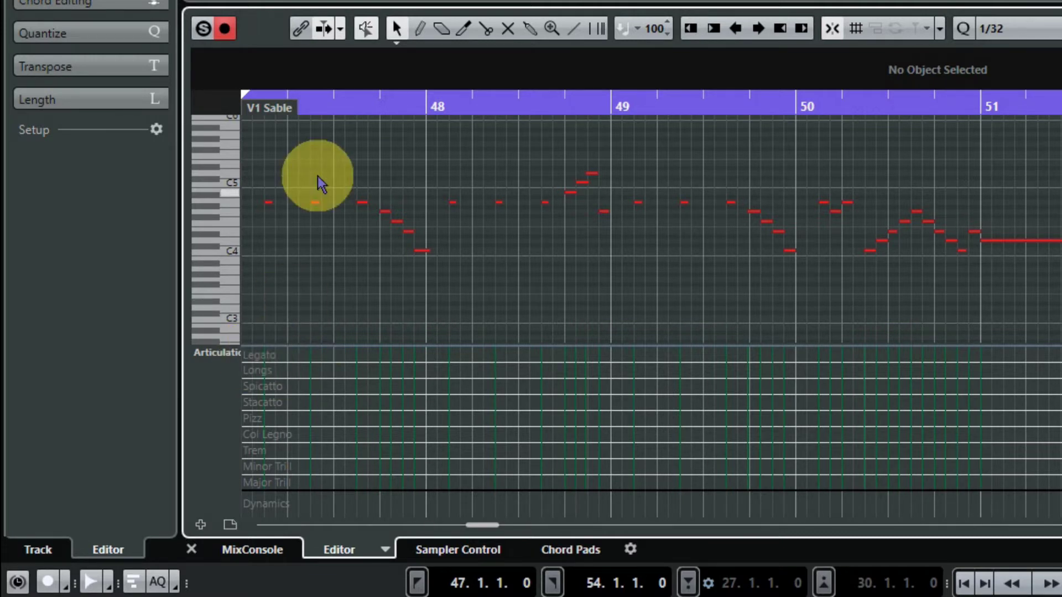
Step: Draw Spicatto/Stacatto events alternating through bars 47-50, then Longs from bar 51
{"action": "left_click", "coordinate": [420, 29]}
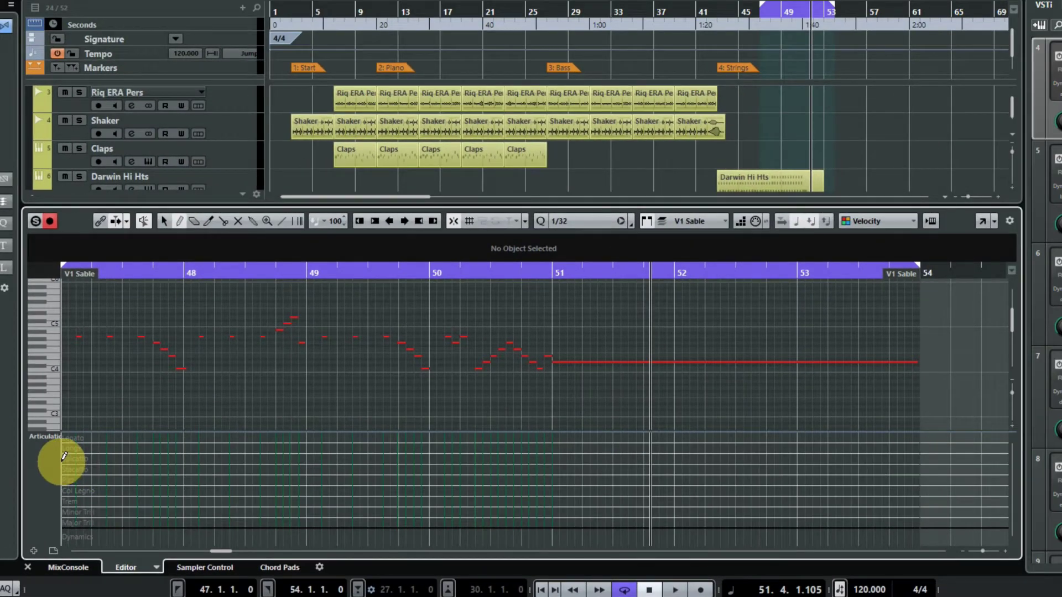
{"action": "left_click", "coordinate": [65, 459]}
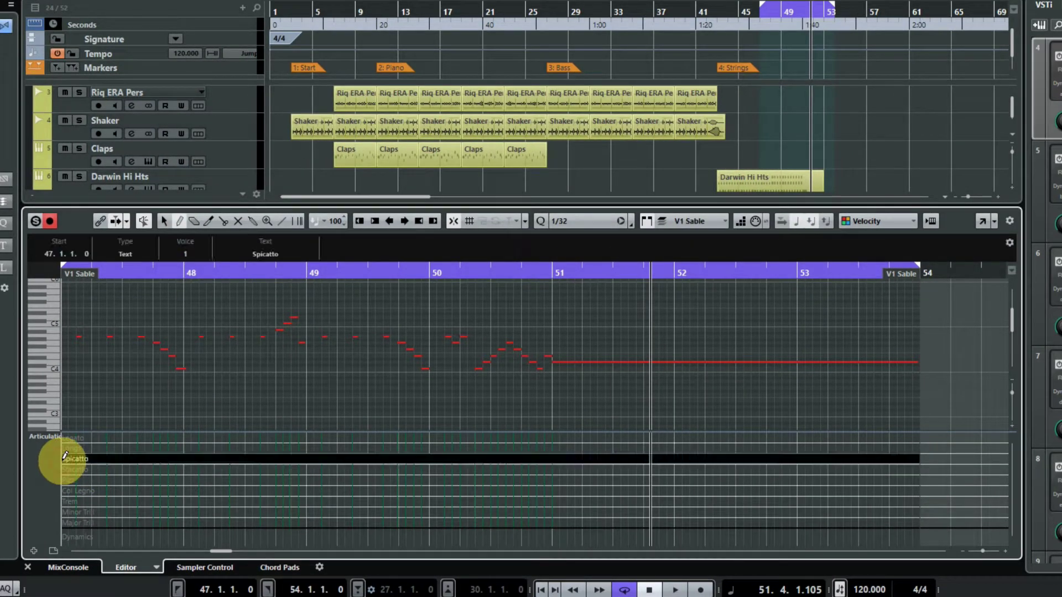
{"action": "left_click", "coordinate": [166, 468]}
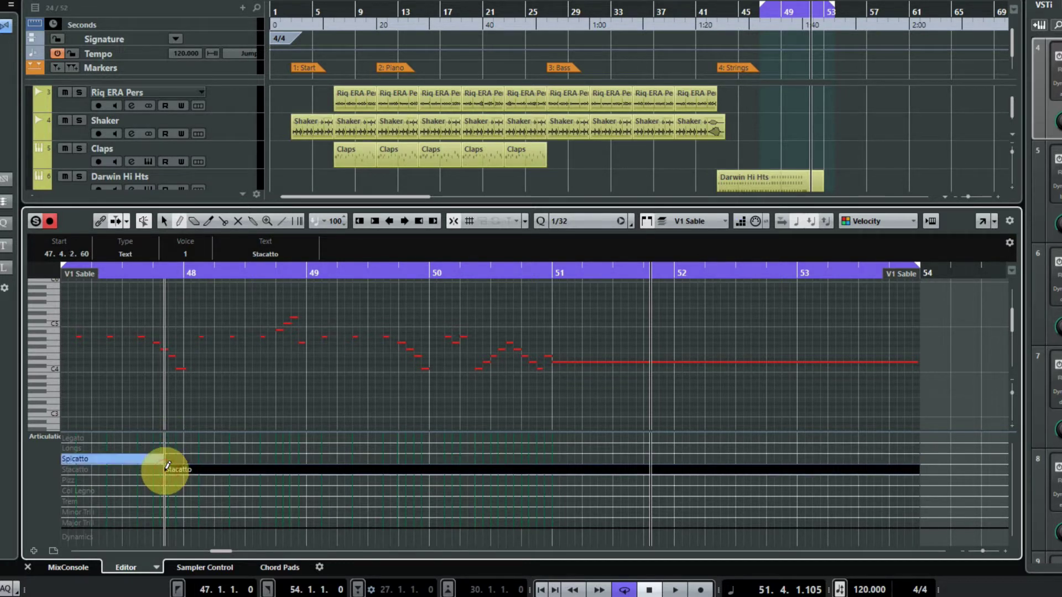
{"action": "left_click", "coordinate": [195, 459]}
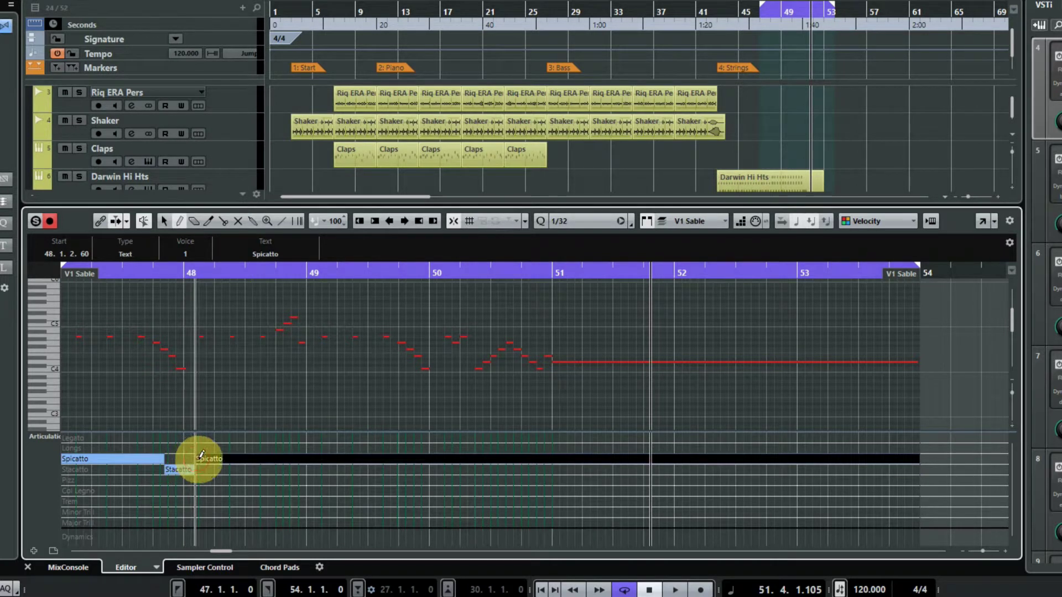
{"action": "left_click", "coordinate": [273, 469]}
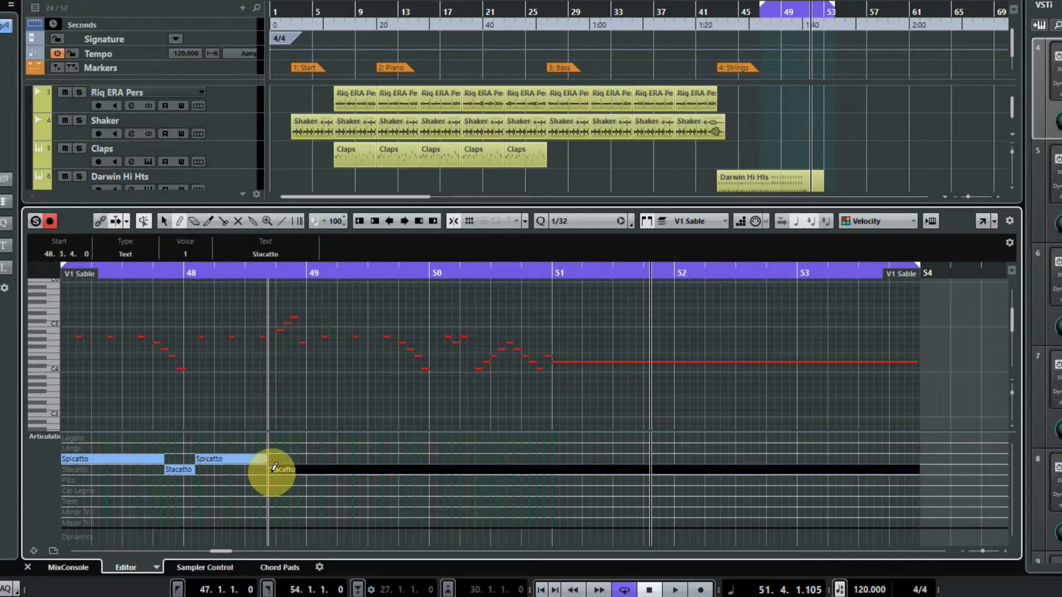
{"action": "left_click", "coordinate": [312, 458]}
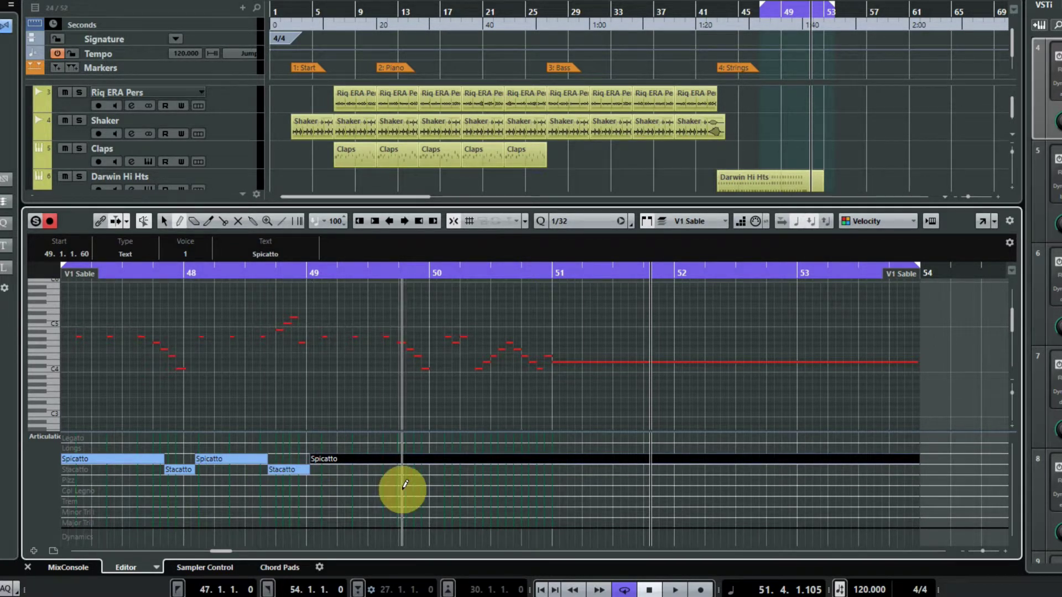
{"action": "left_click", "coordinate": [404, 469]}
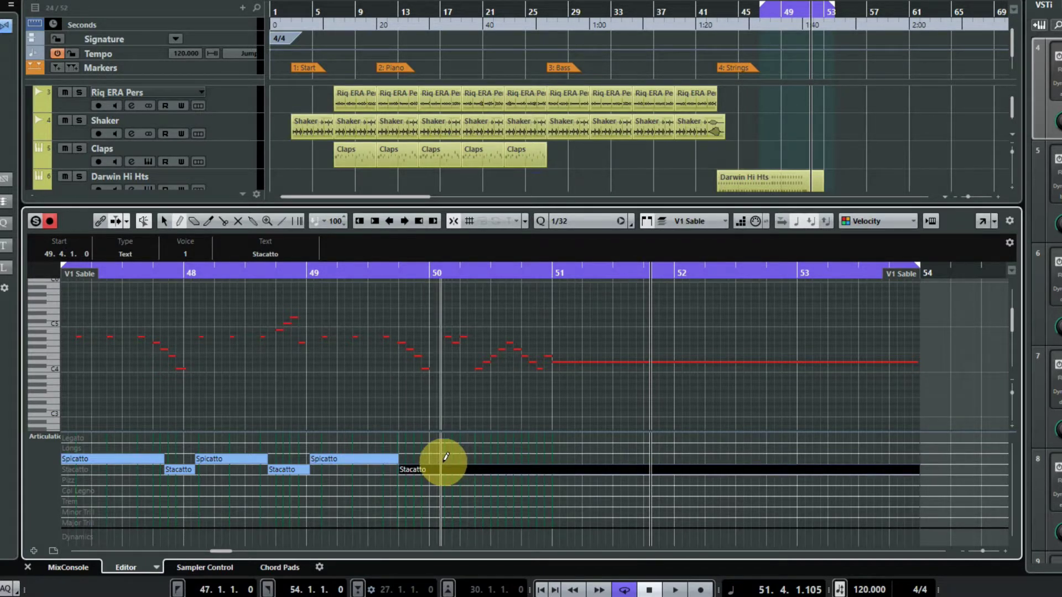
{"action": "left_click", "coordinate": [442, 459]}
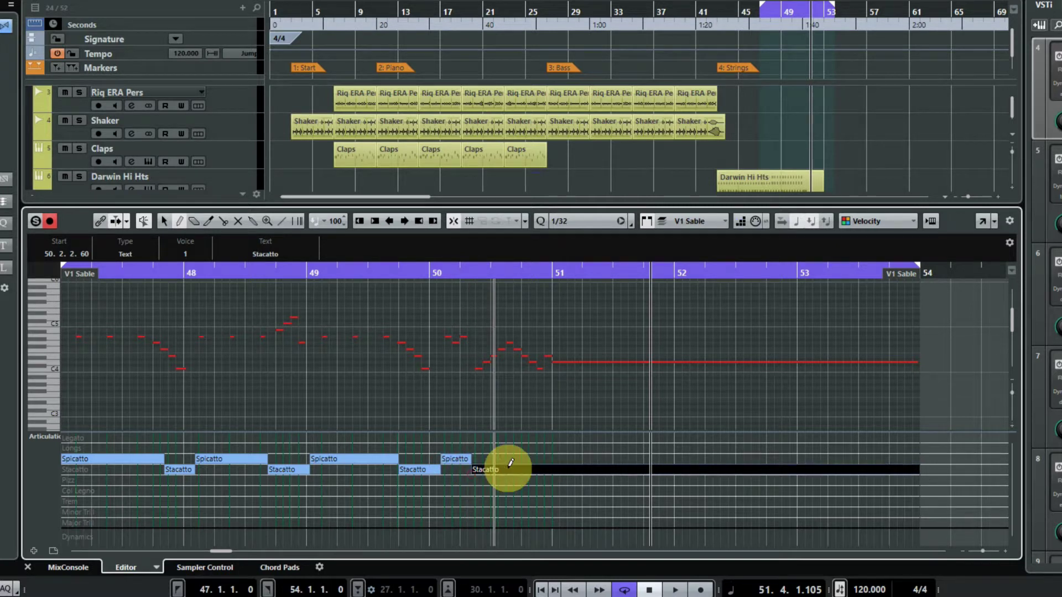
{"action": "left_click", "coordinate": [551, 447]}
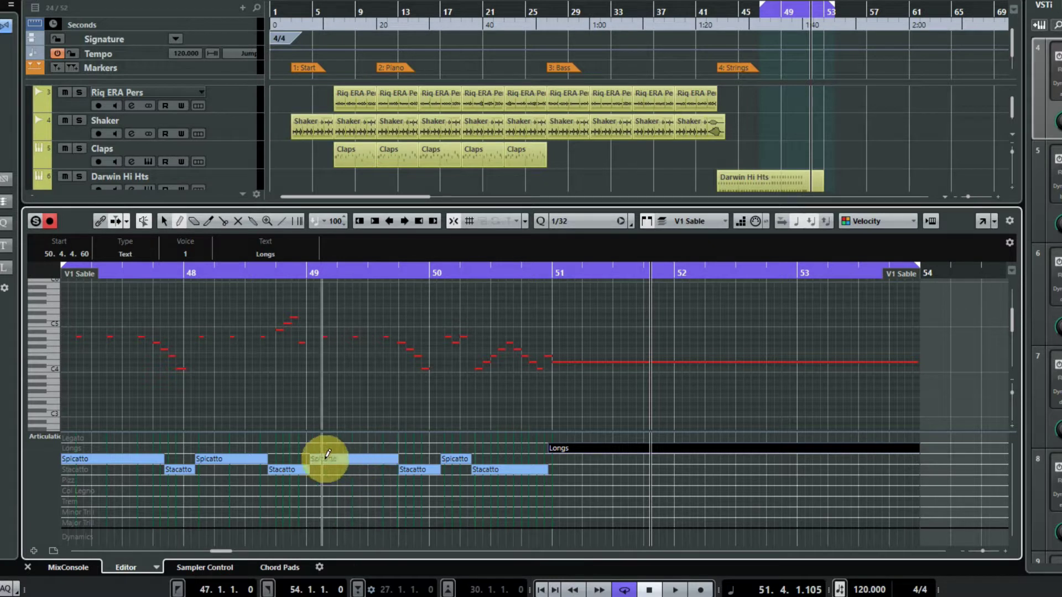
Step: Repaint the Spicatto articulation event around bar 49 with the Draw tool
{"action": "left_click_drag", "start_coordinate": [319, 455], "coordinate": [423, 460]}
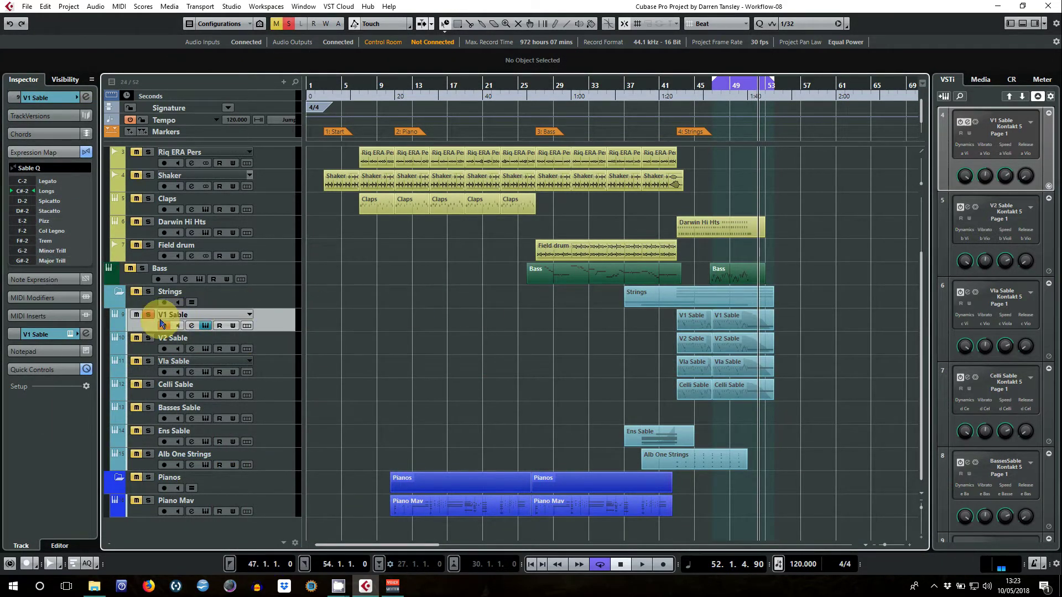
Step: Move V1 Sable's Kontakt window to the centre of the screen
{"action": "left_click_drag", "start_coordinate": [249, 90], "coordinate": [463, 131]}
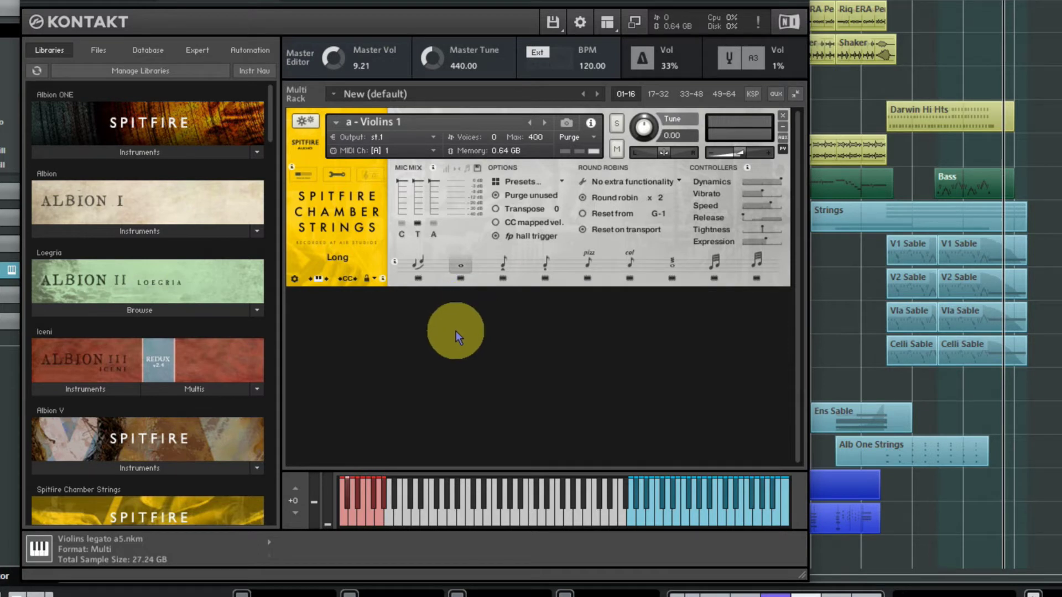
Step: Load the Spitfire Chamber Strings Disco falls violin patch beside Violins 1, then close Kontakt
{"action": "left_click", "coordinate": [308, 142]}
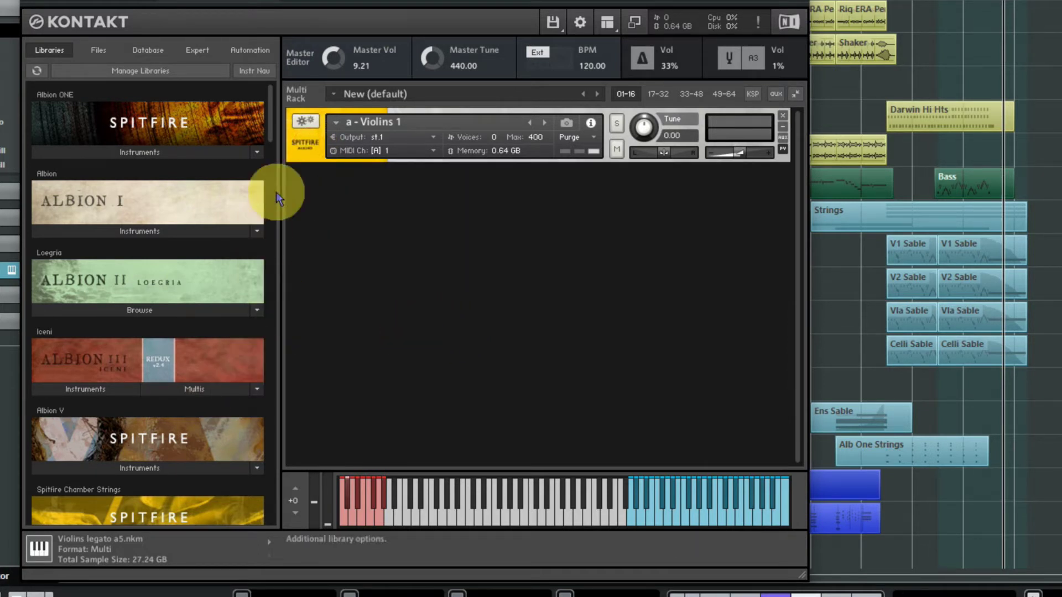
{"action": "scroll", "coordinate": [271, 155], "scroll_direction": "down", "scroll_amount": 3}
{"action": "scroll", "coordinate": [274, 163], "scroll_direction": "down", "scroll_amount": 2}
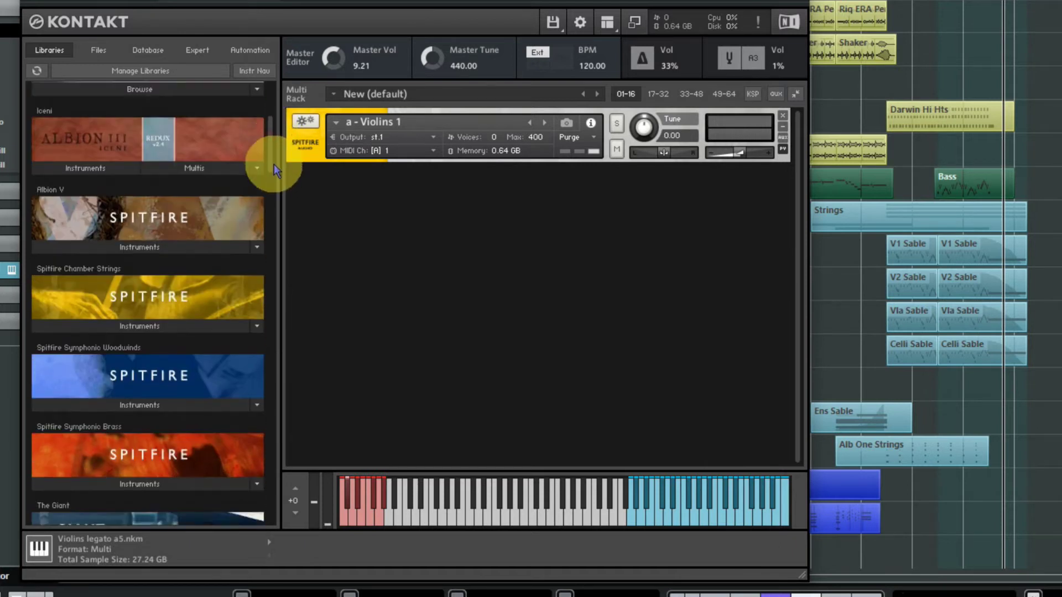
{"action": "left_click", "coordinate": [146, 328]}
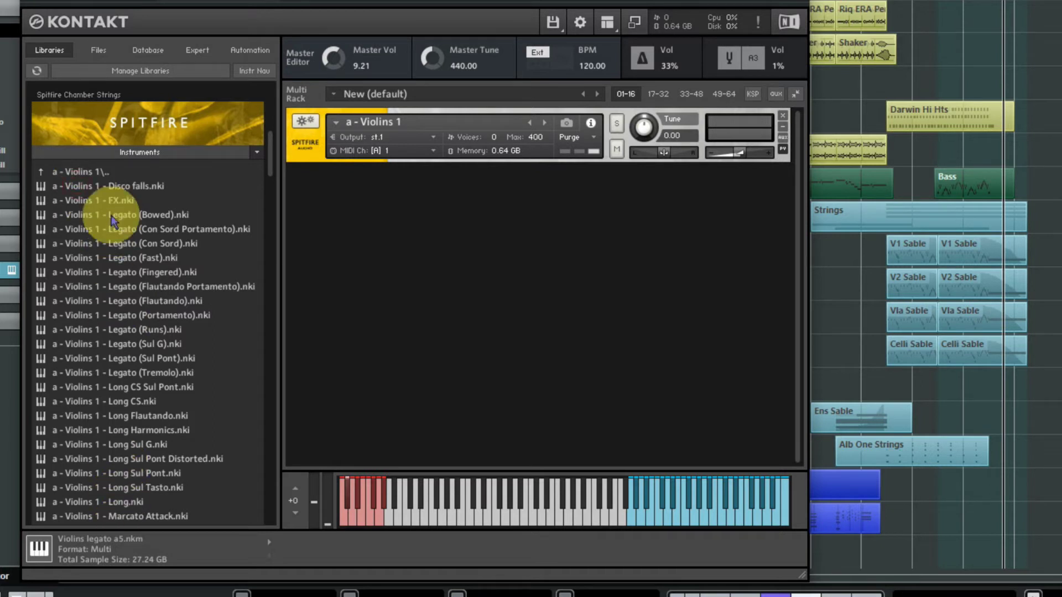
{"action": "left_click_drag", "start_coordinate": [73, 186], "coordinate": [492, 258]}
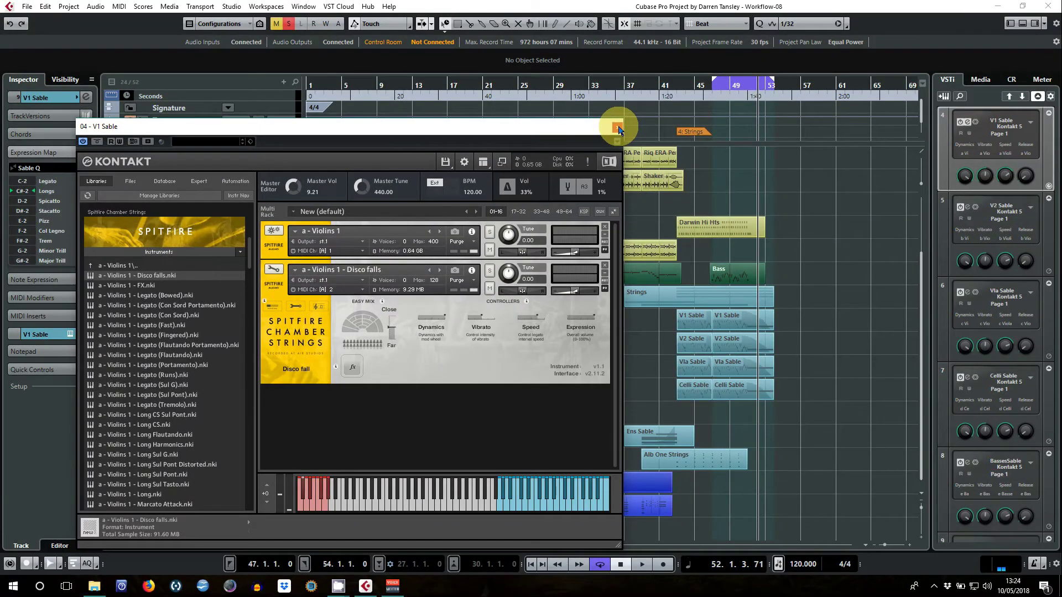
{"action": "left_click", "coordinate": [617, 128]}
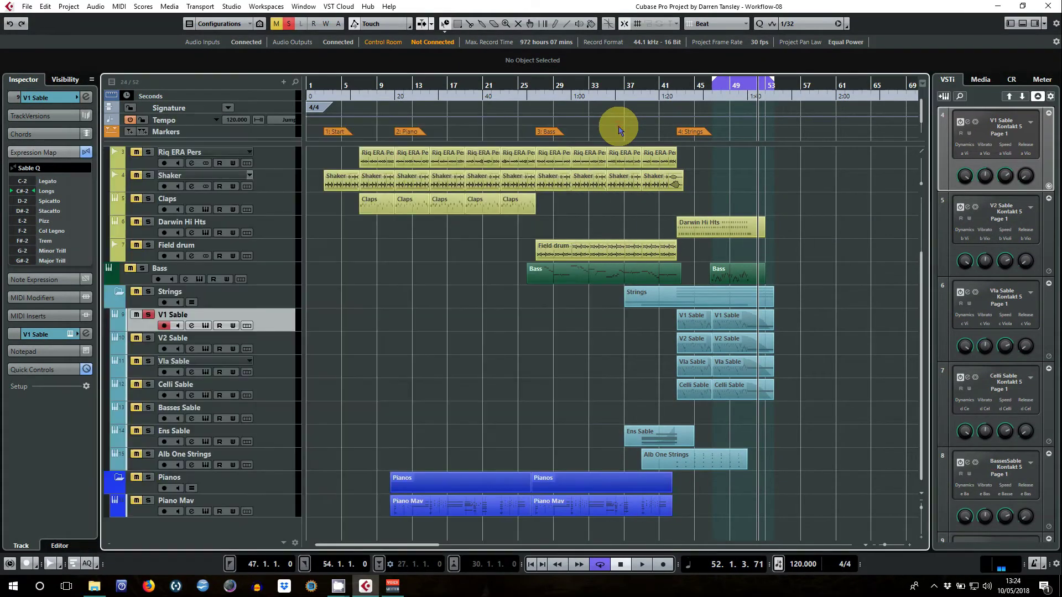
Step: Add a tenth sound slot to the Sable Q map and name it Disco falls
{"action": "left_click", "coordinate": [50, 169]}
{"action": "left_click", "coordinate": [56, 252]}
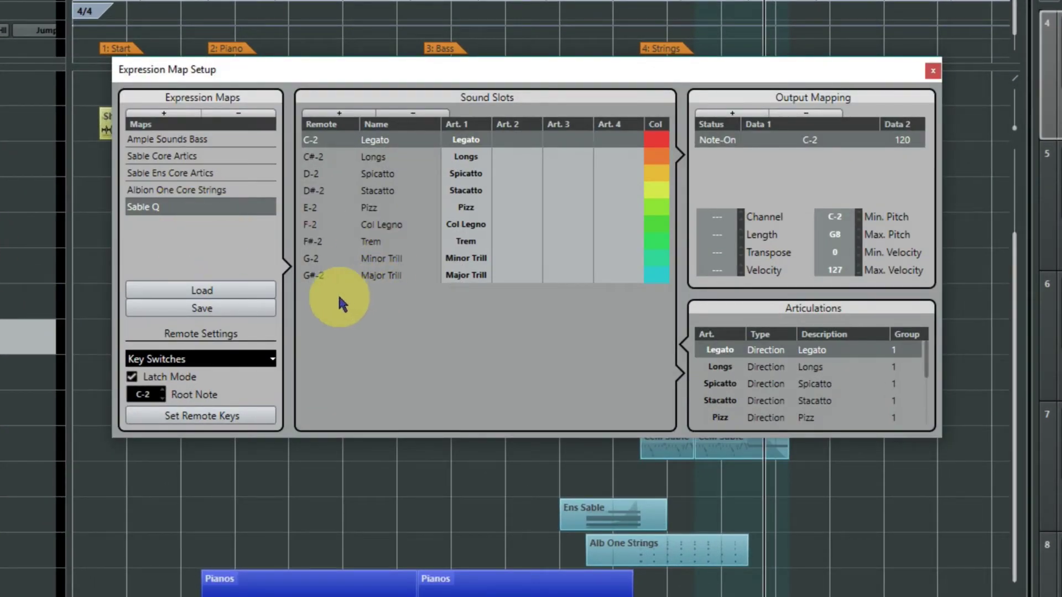
{"action": "left_click", "coordinate": [343, 114]}
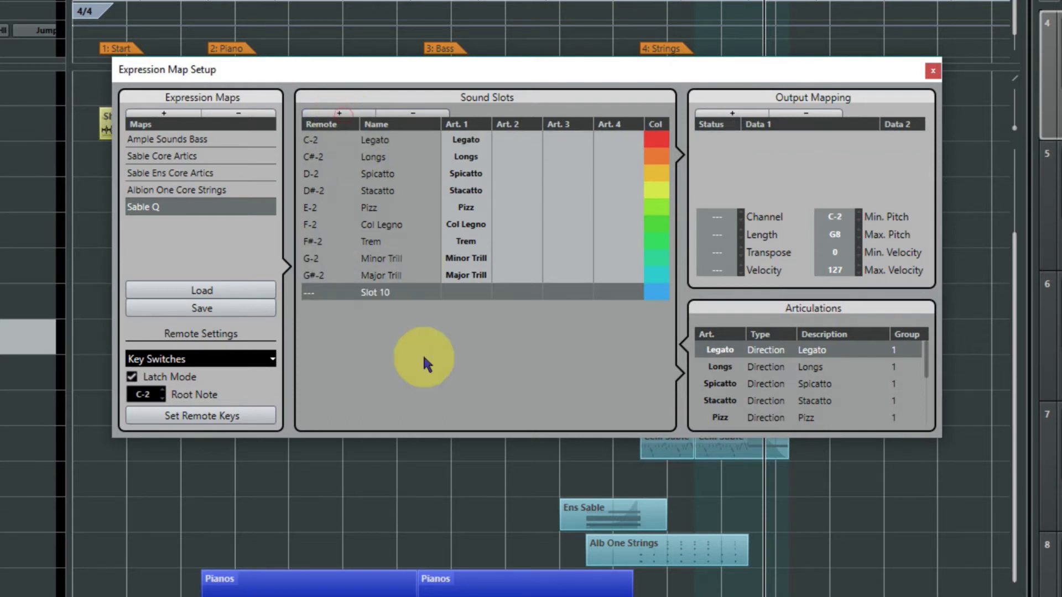
{"action": "double_click", "coordinate": [370, 290]}
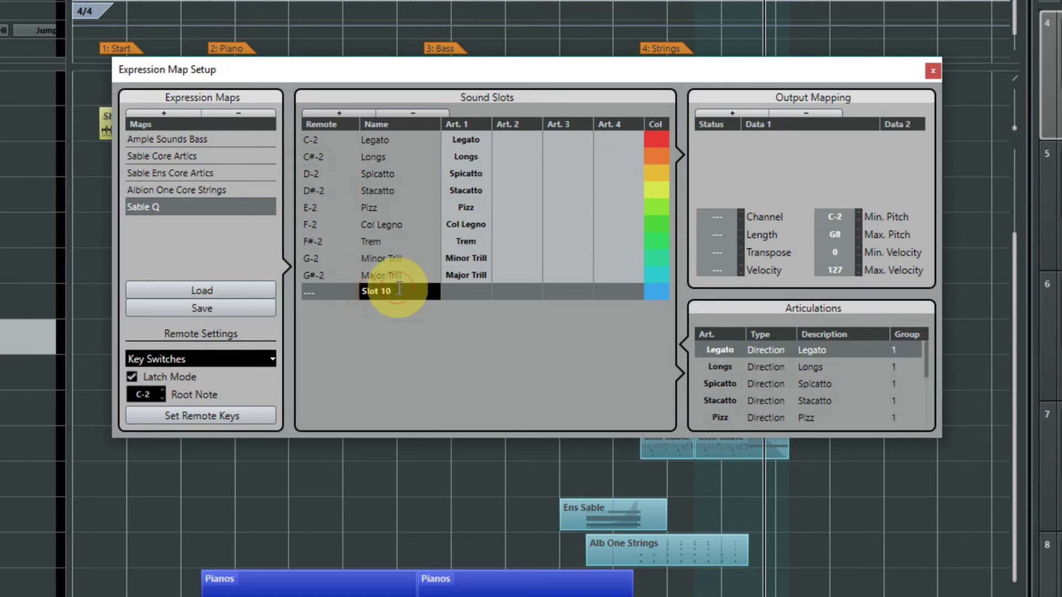
{"action": "left_click", "coordinate": [342, 291]}
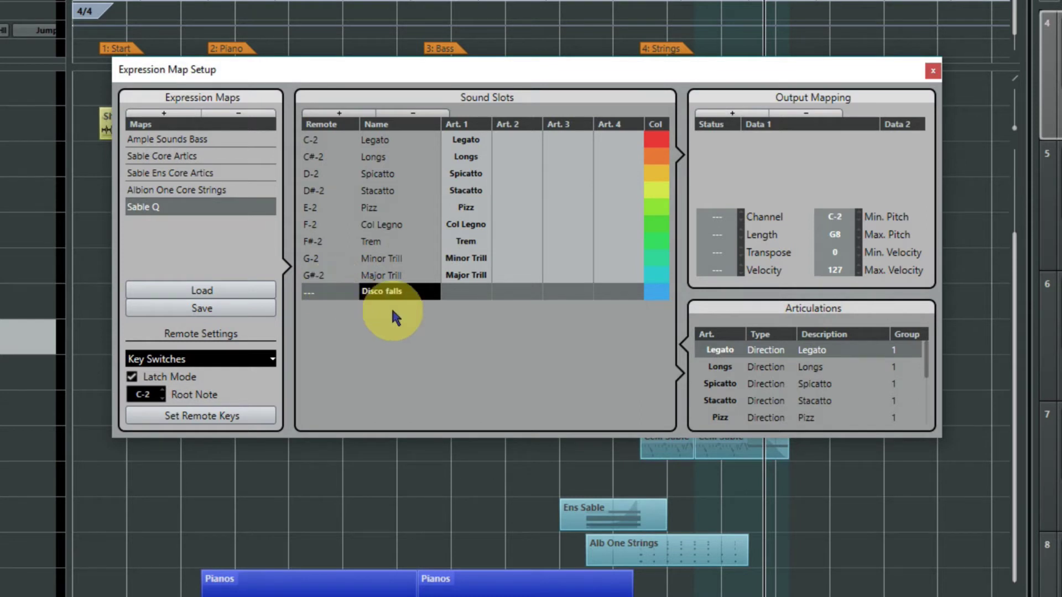
{"action": "key", "text": "Return"}
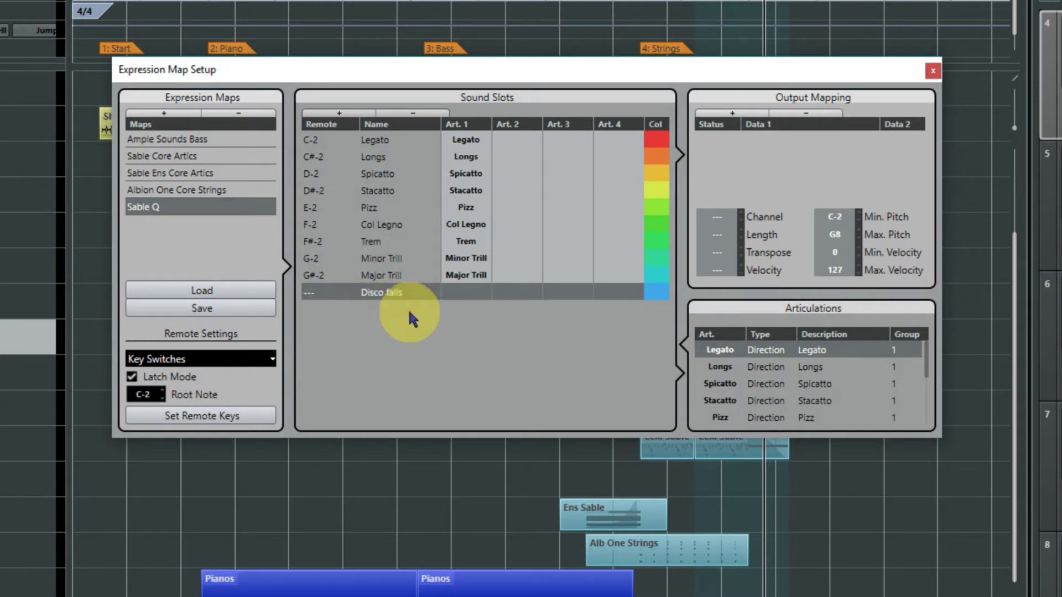
Step: Give the Disco falls slot a custom Text articulation of type Direction
{"action": "left_click", "coordinate": [472, 301]}
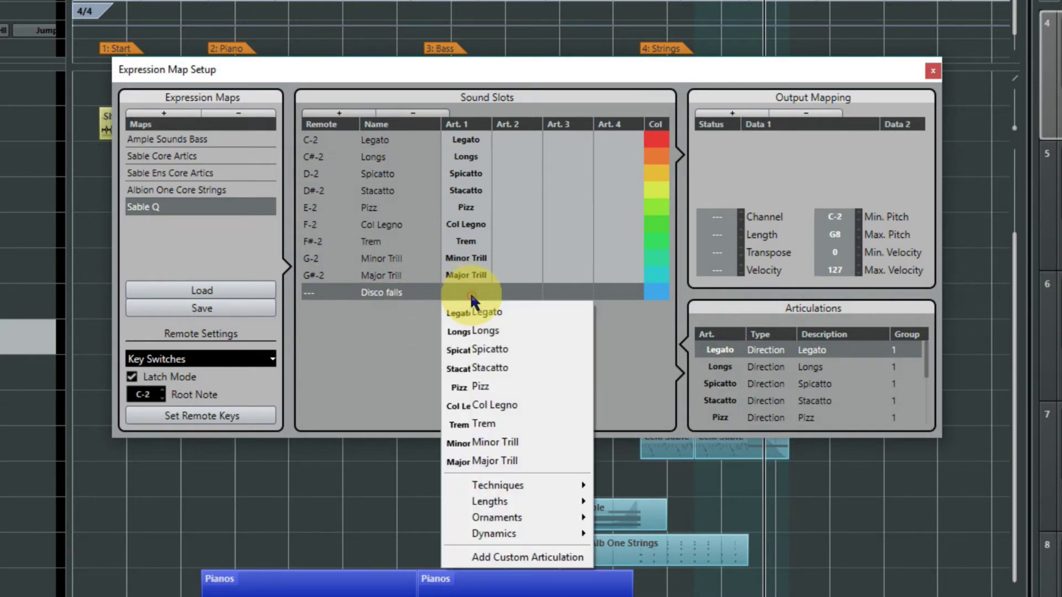
{"action": "left_click", "coordinate": [569, 558]}
{"action": "double_click", "coordinate": [404, 292]}
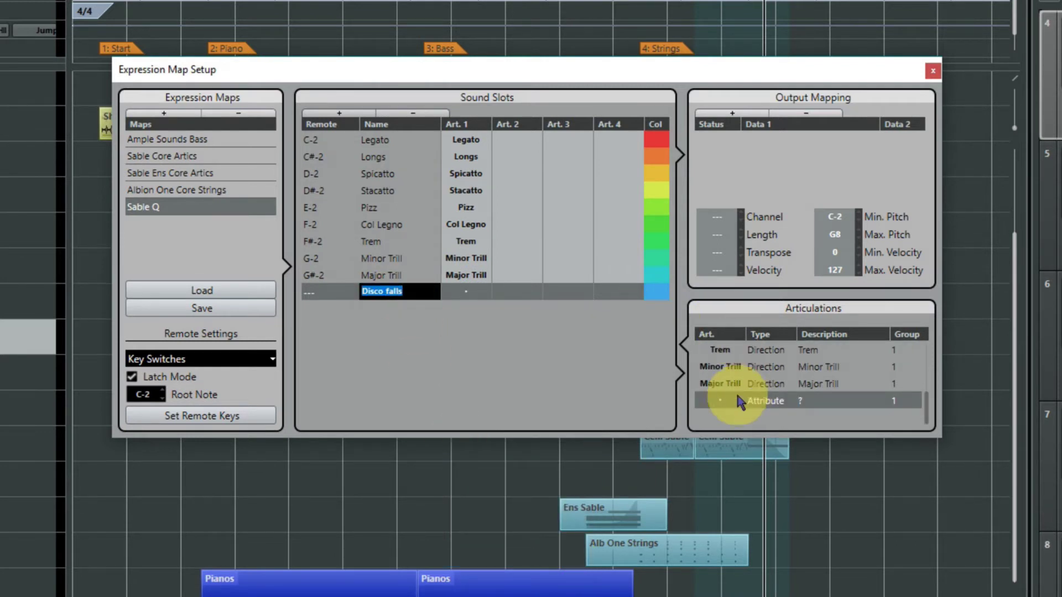
{"action": "left_click", "coordinate": [725, 399]}
{"action": "left_click", "coordinate": [735, 420]}
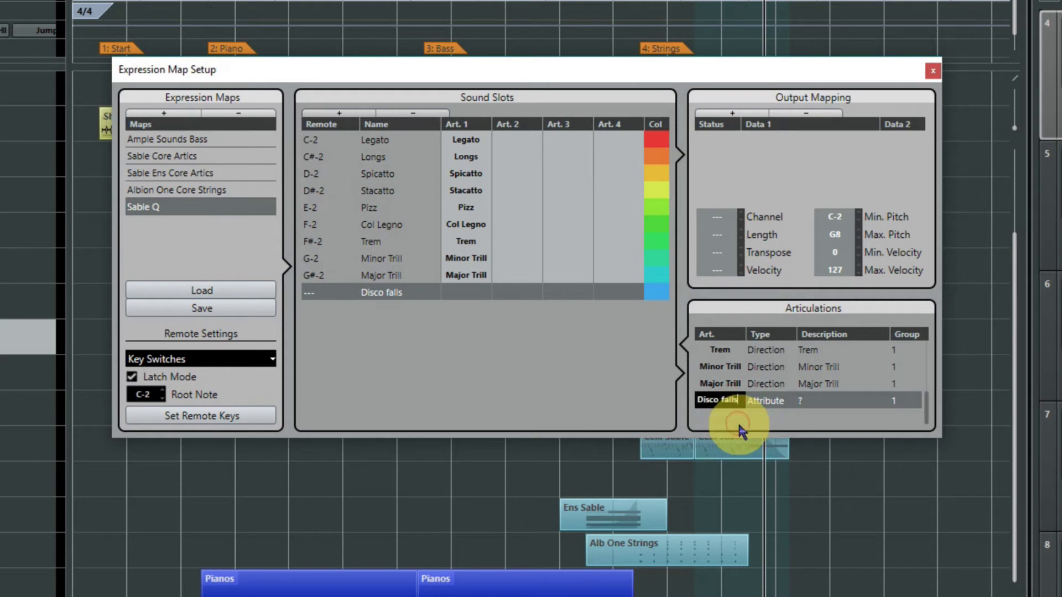
{"action": "left_click", "coordinate": [766, 401]}
{"action": "left_click", "coordinate": [799, 421]}
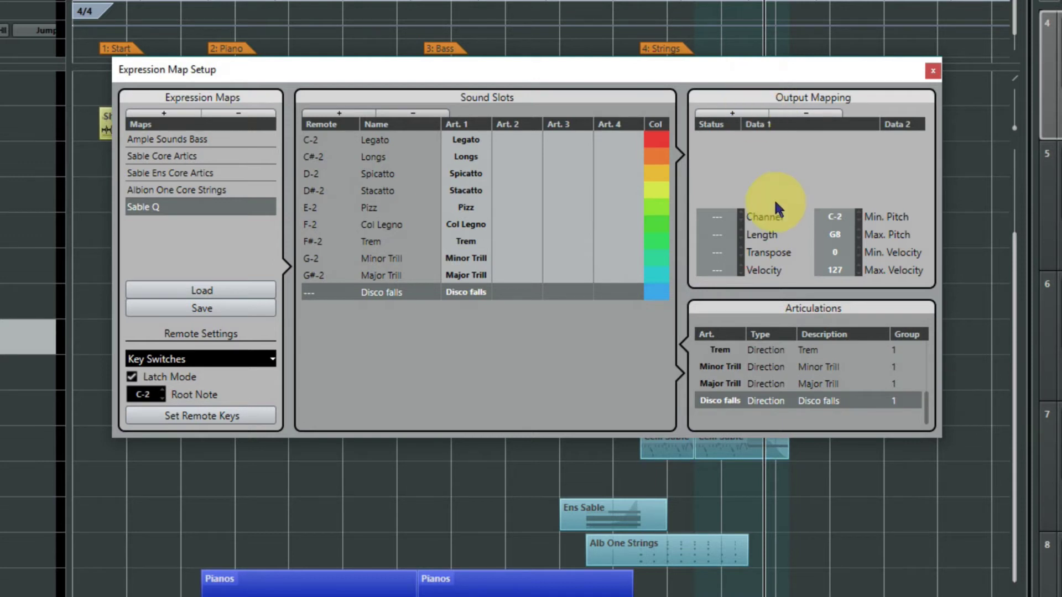
Step: Map the Disco falls slot's output to a C-2 Note-On on MIDI channel 2
{"action": "left_click", "coordinate": [735, 114]}
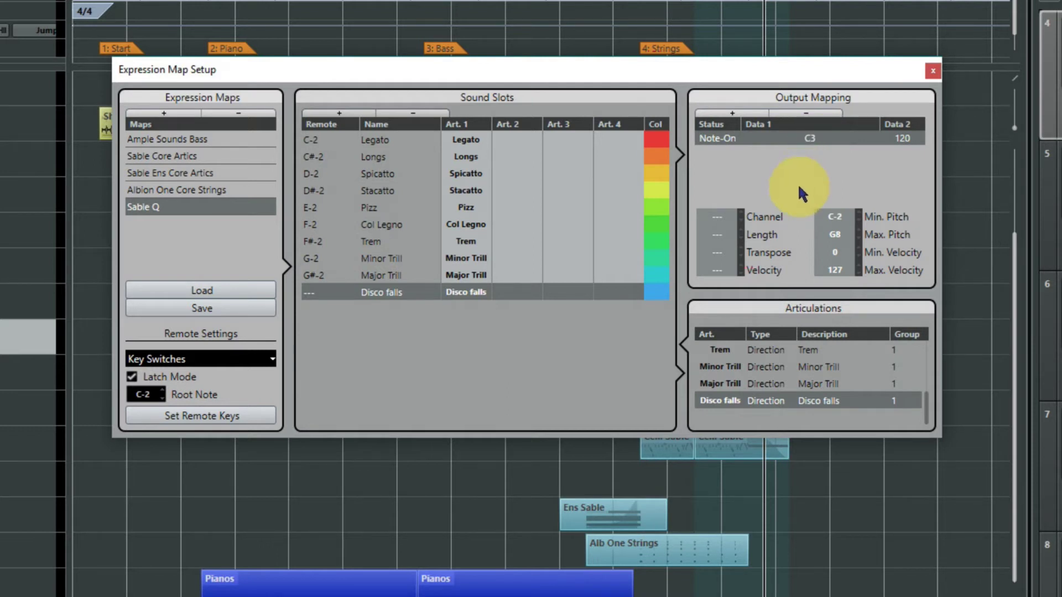
{"action": "left_click", "coordinate": [717, 218]}
{"action": "type", "text": "2"}
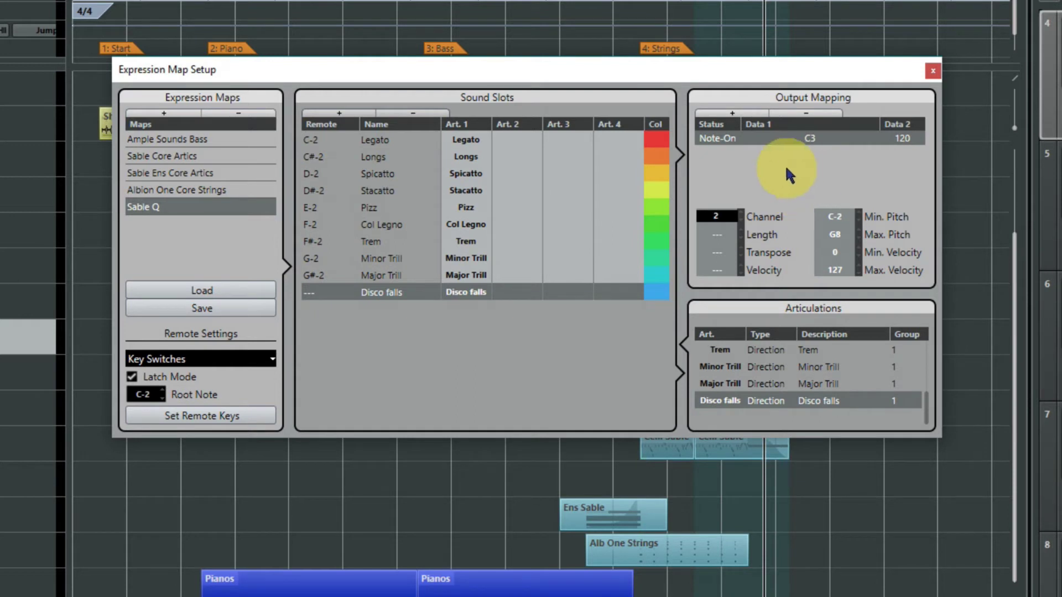
{"action": "key", "text": "Return"}
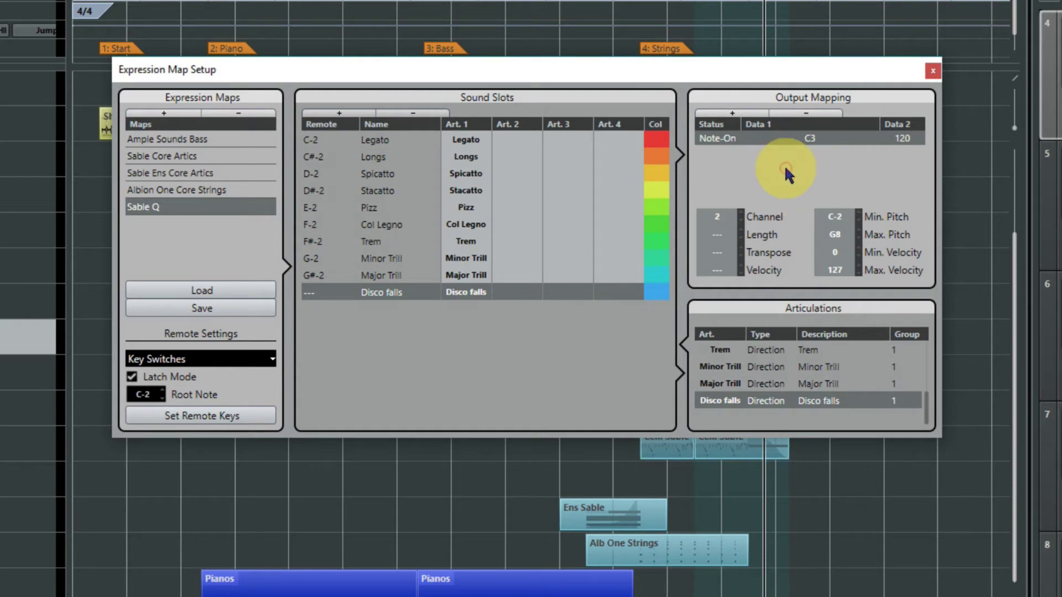
{"action": "double_click", "coordinate": [811, 138]}
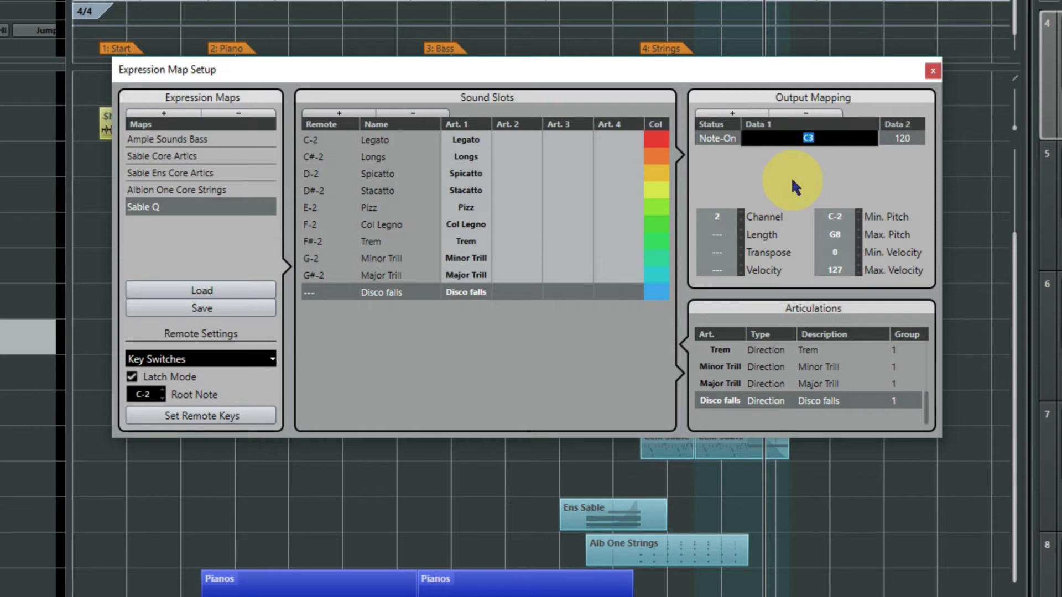
{"action": "type", "text": "c-2"}
{"action": "key", "text": "Return"}
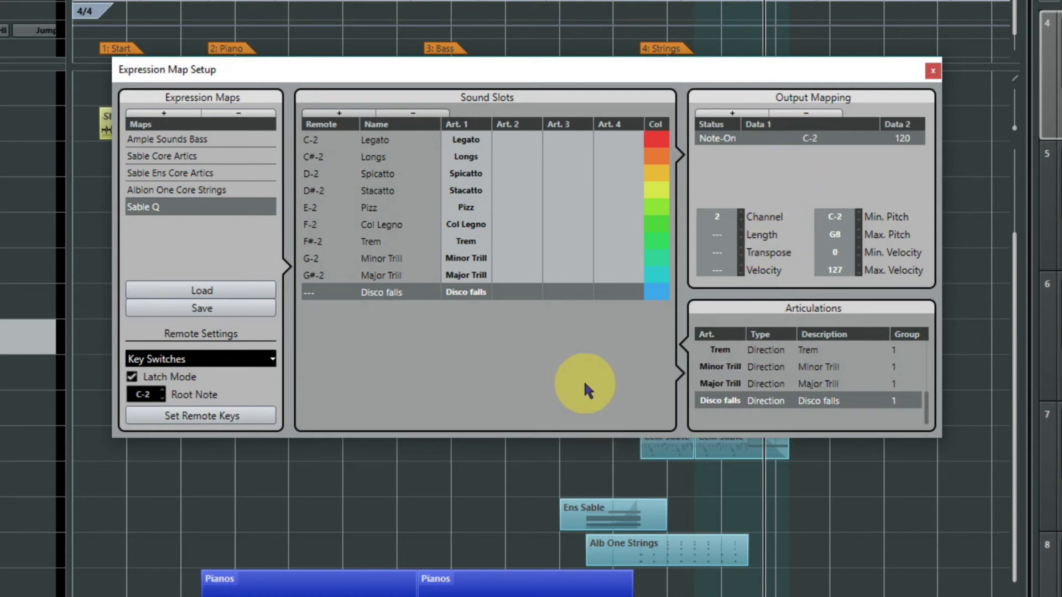
Step: Save Sable Q over the existing map file, close setup, and reopen the V1 Sable part
{"action": "left_click", "coordinate": [202, 308]}
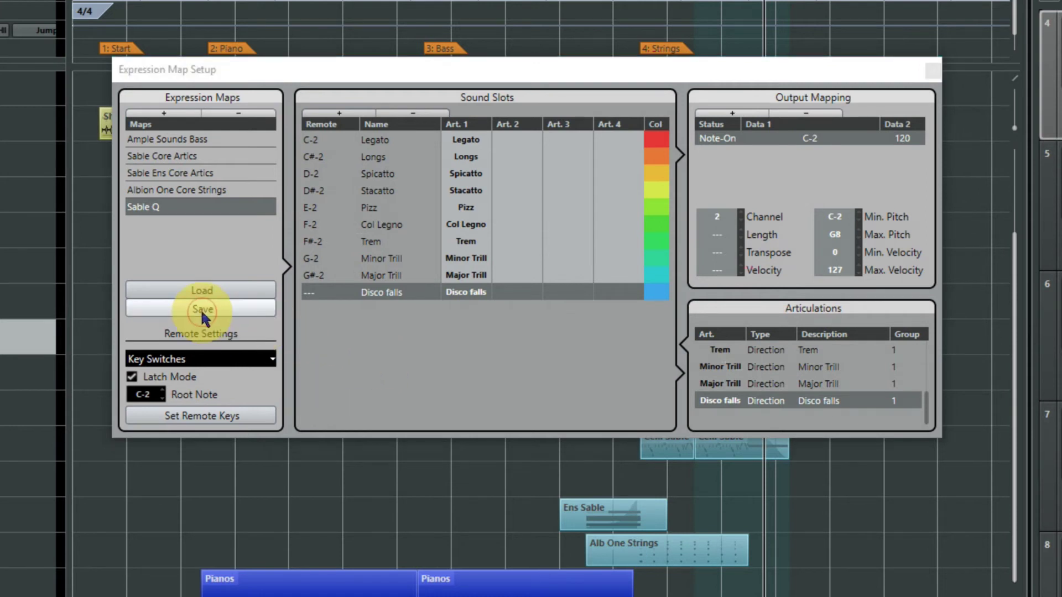
{"action": "left_click", "coordinate": [700, 589]}
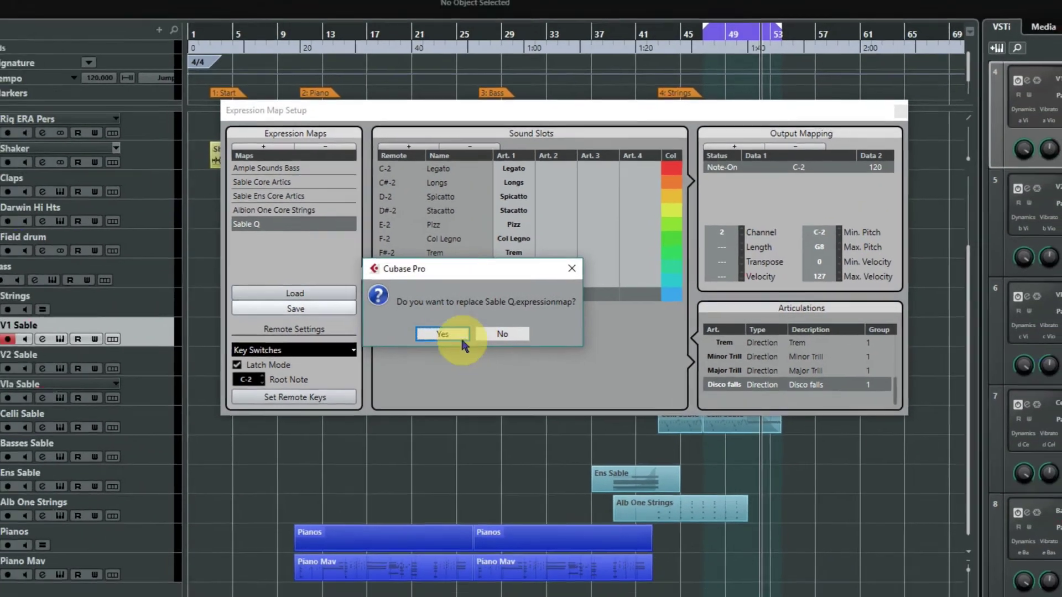
{"action": "left_click", "coordinate": [380, 339]}
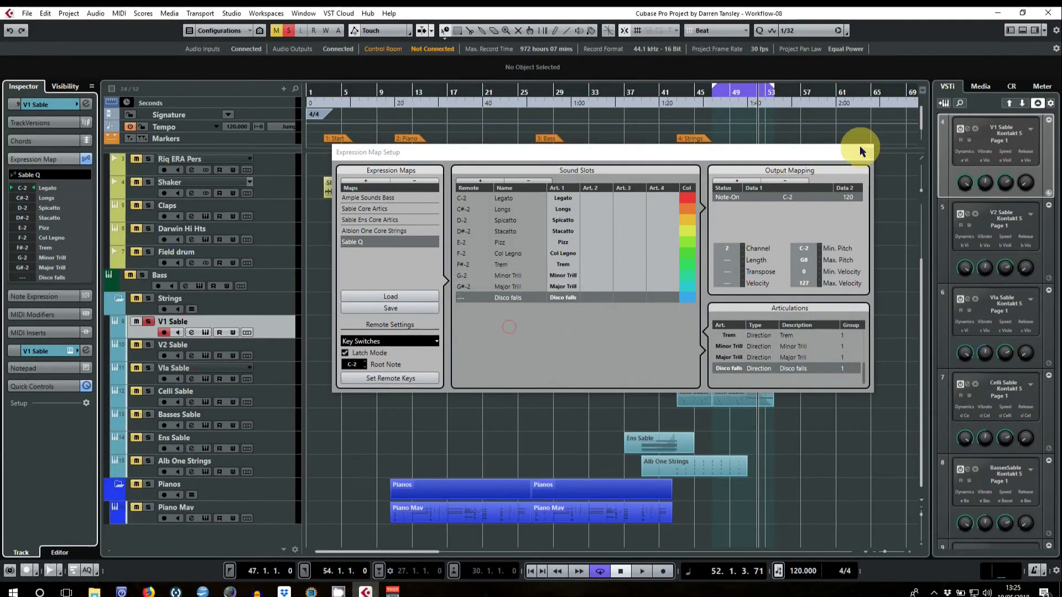
{"action": "left_click", "coordinate": [866, 155]}
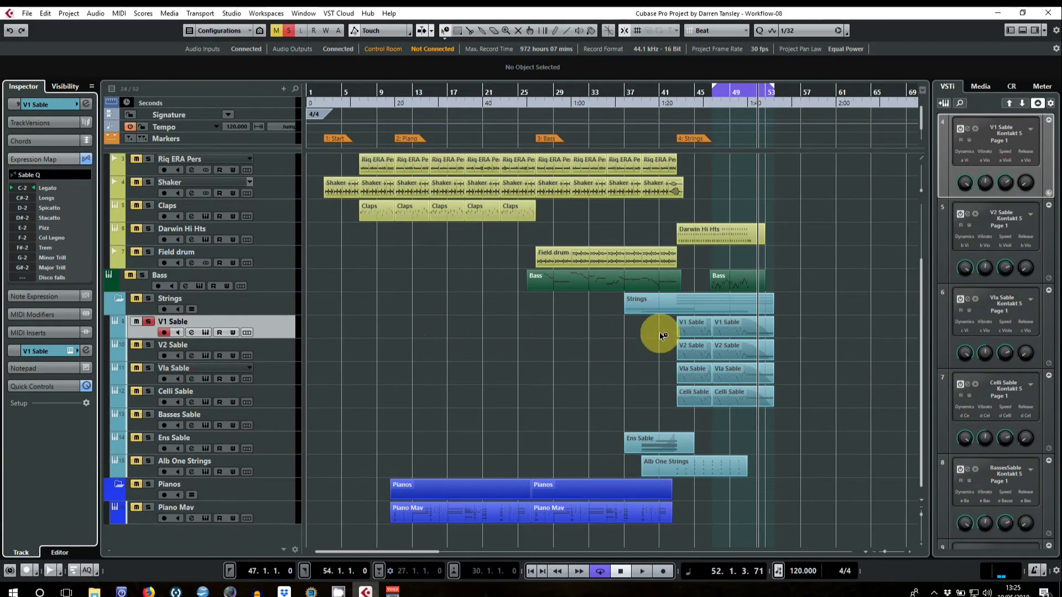
{"action": "double_click", "coordinate": [749, 328]}
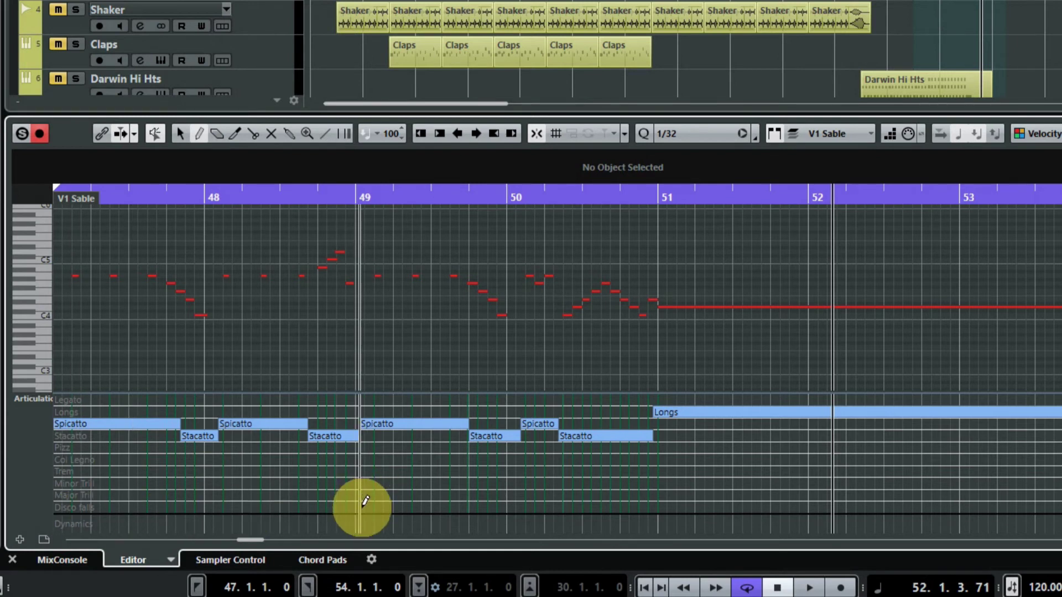
Step: Draw a Disco falls articulation at bar 48 and play back from the left locator
{"action": "left_click", "coordinate": [219, 505]}
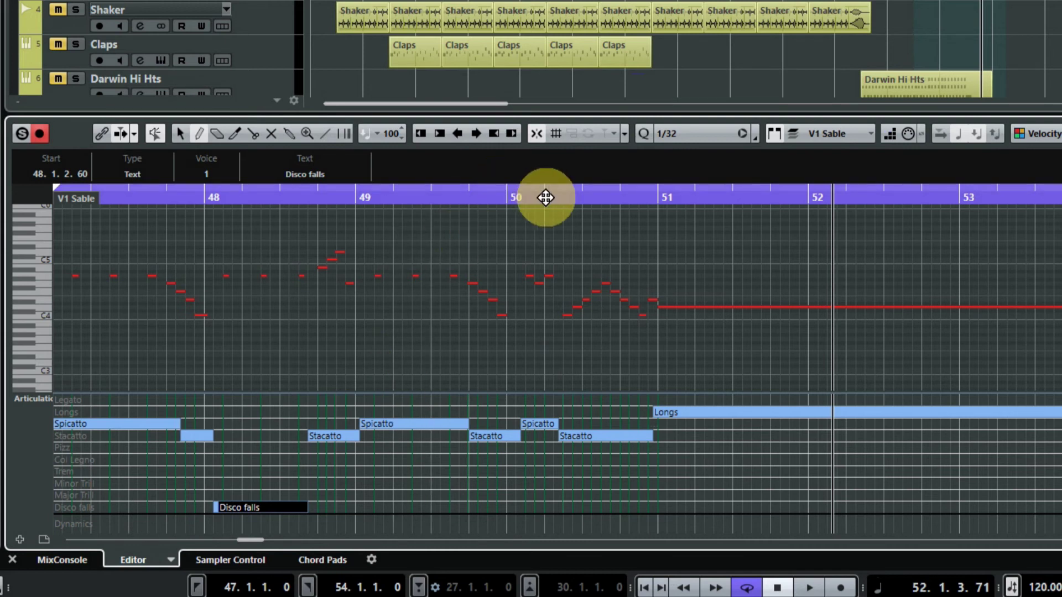
{"action": "key", "text": "space"}
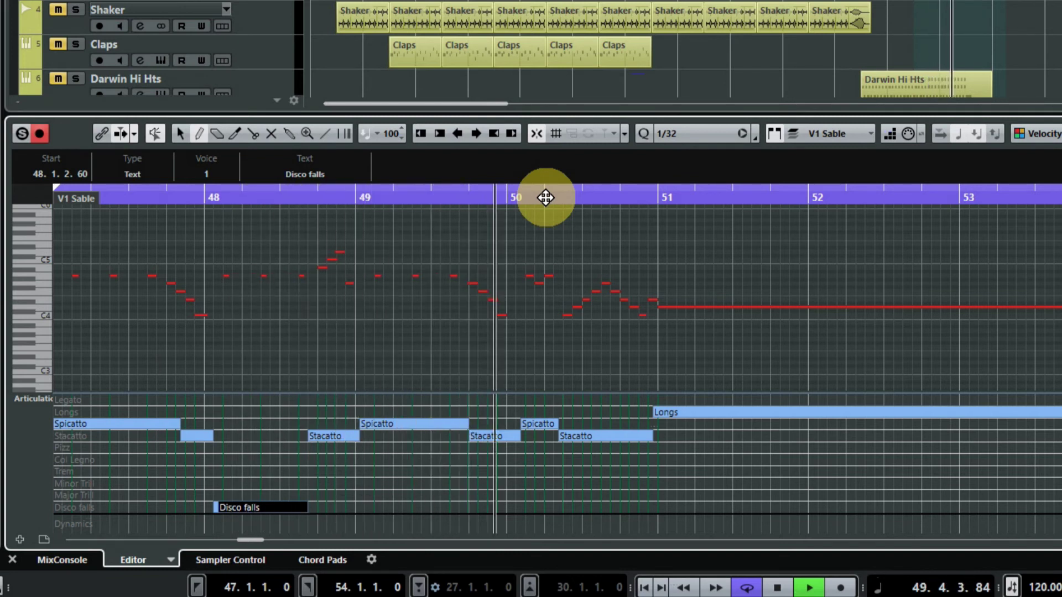
Step: Stop playback just after the start of bar 50
{"action": "key", "text": "space"}
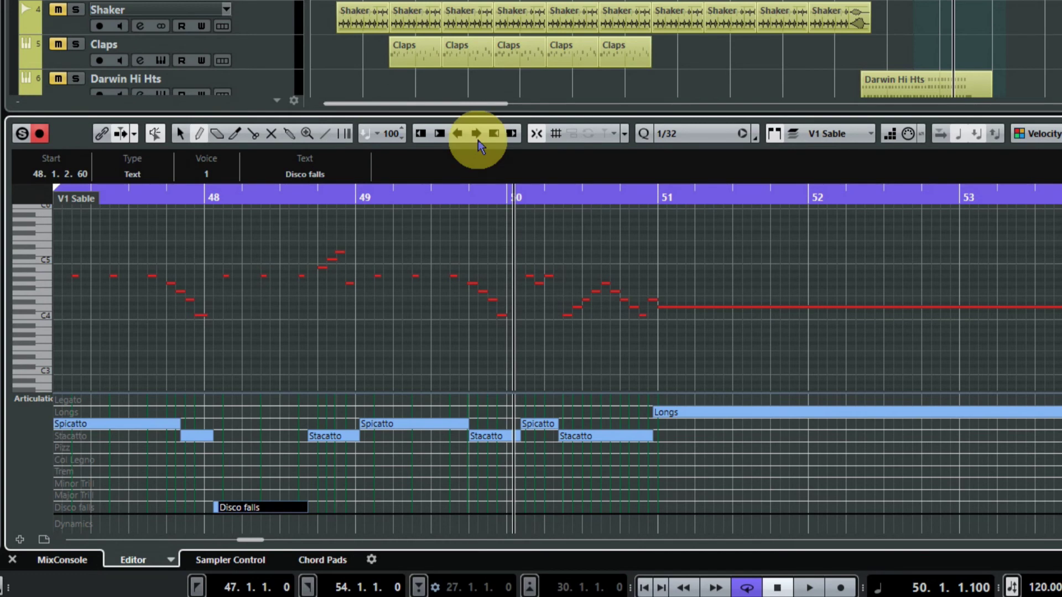